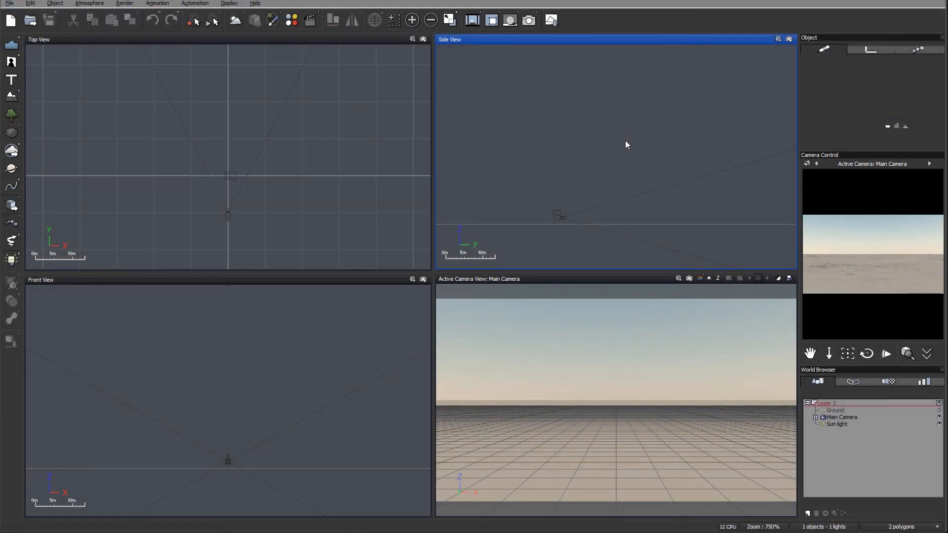
Step: Add a heightfield terrain and move it in the top view so its near edge sits at the camera
{"action": "middle_click_drag", "start_coordinate": [158, 143], "coordinate": [214, 158]}
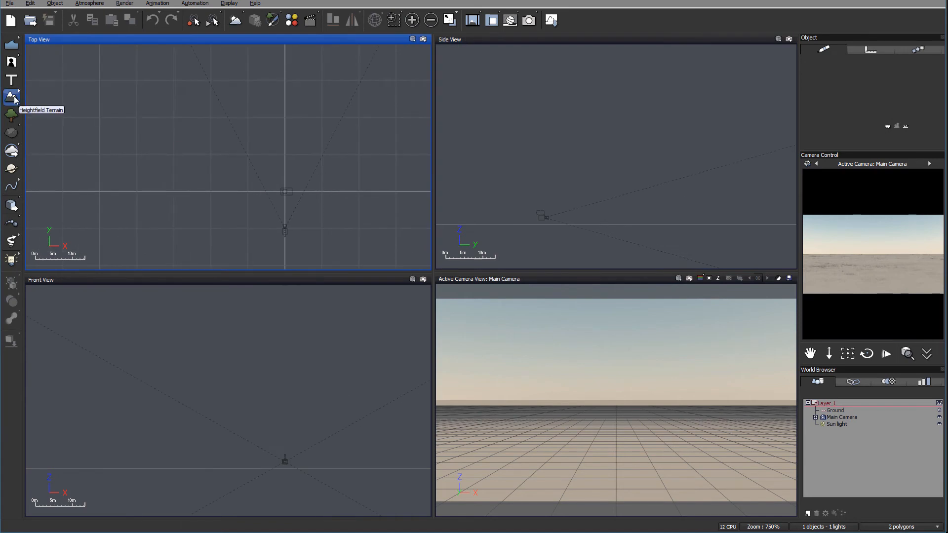
{"action": "left_click", "coordinate": [11, 97]}
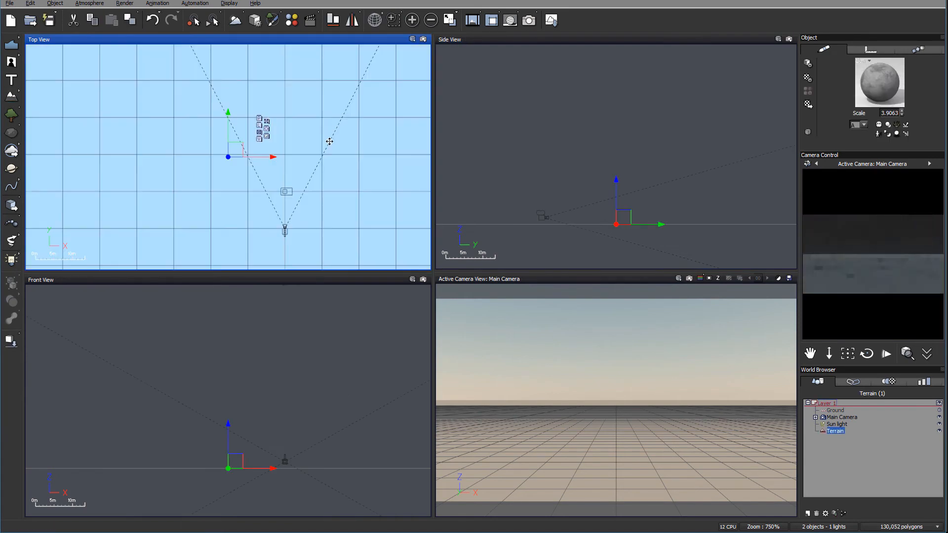
{"action": "scroll", "coordinate": [296, 145], "scroll_direction": "down", "scroll_amount": 4}
{"action": "scroll", "coordinate": [277, 153], "scroll_direction": "down", "scroll_amount": 7}
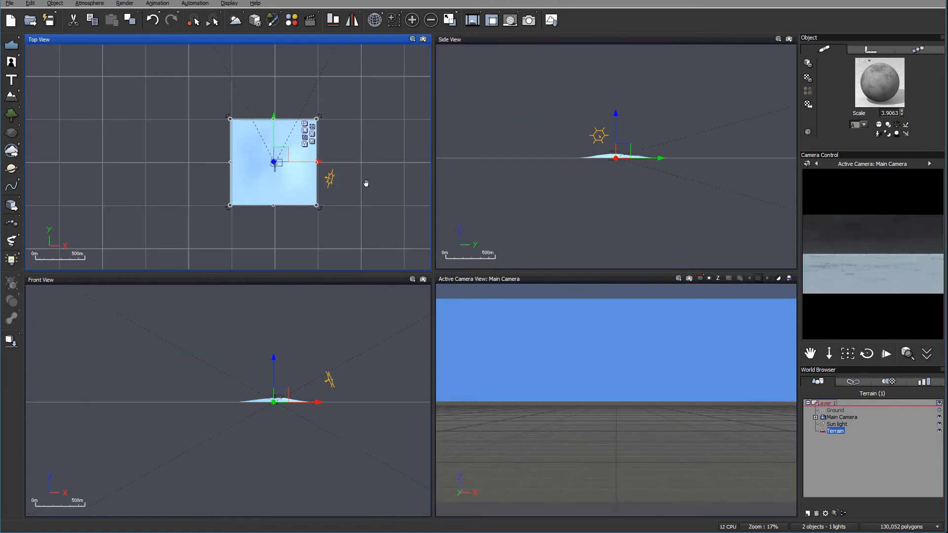
{"action": "left_click_drag", "start_coordinate": [290, 166], "coordinate": [289, 137]}
{"action": "scroll", "coordinate": [295, 167], "scroll_direction": "up", "scroll_amount": 4}
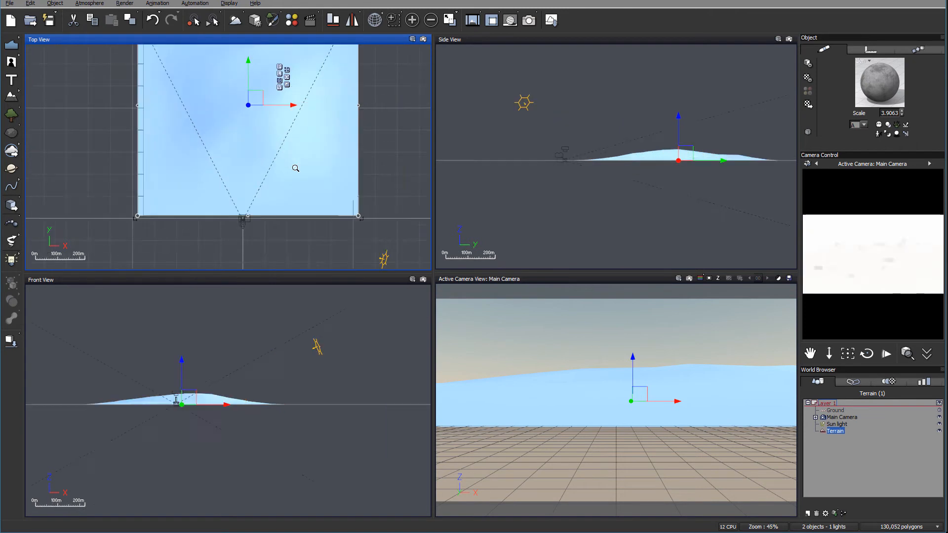
Step: Open the new terrain for editing and check its Altitude Production function graph before returning to the terrain preview
{"action": "double_click", "coordinate": [126, 89]}
{"action": "left_click", "coordinate": [550, 46]}
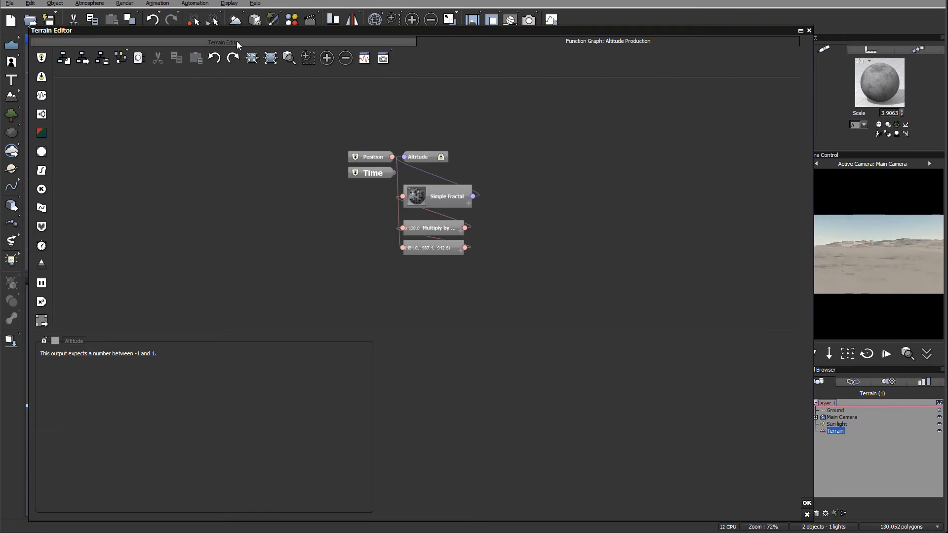
{"action": "left_click", "coordinate": [237, 42]}
Step: Examine the default terrain's shape and the function that drives its altitude production
{"action": "mouse_move", "coordinate": [532, 161]}
{"action": "right_mouse_down"}
{"action": "mouse_move", "coordinate": [416, 226]}
{"action": "mouse_move", "coordinate": [450, 186]}
{"action": "mouse_move", "coordinate": [452, 159]}
{"action": "mouse_move", "coordinate": [455, 173]}
{"action": "right_mouse_up"}
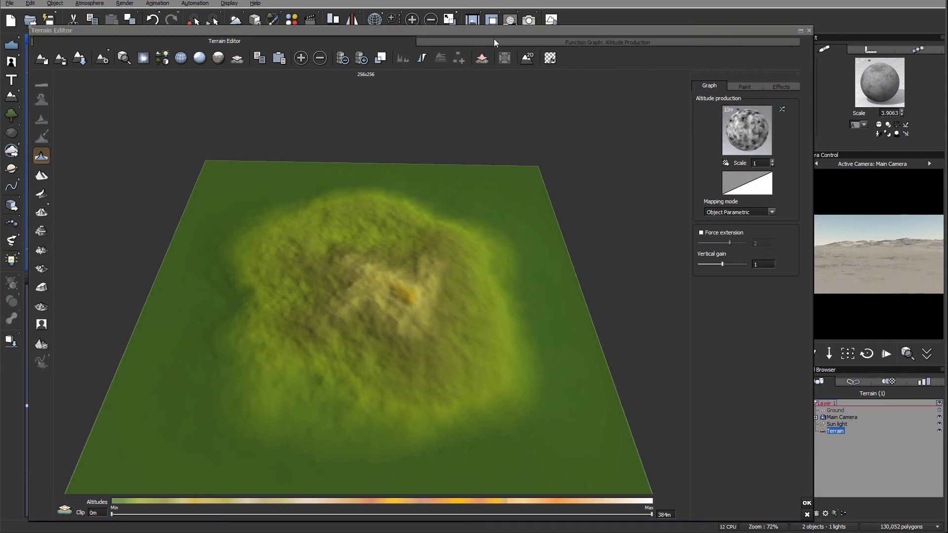
{"action": "right_click", "coordinate": [740, 119]}
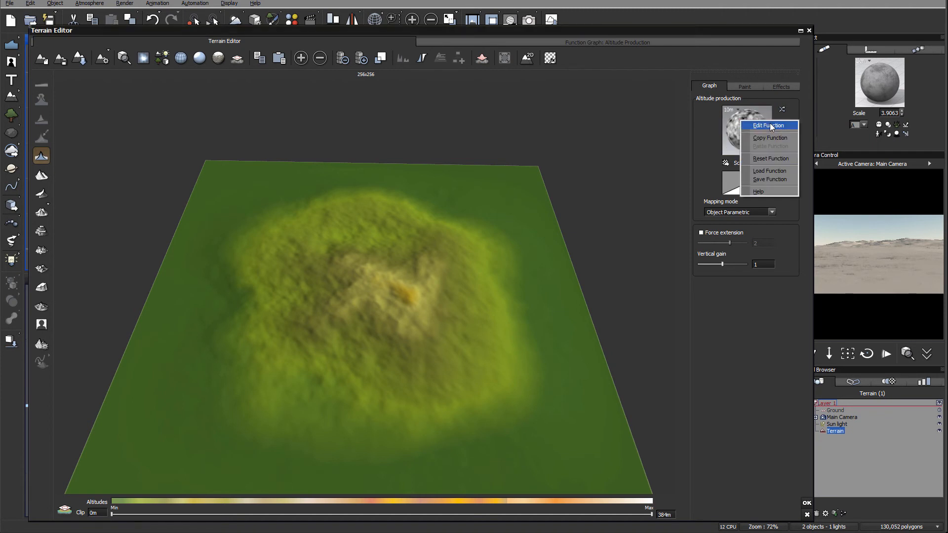
{"action": "left_click", "coordinate": [769, 125]}
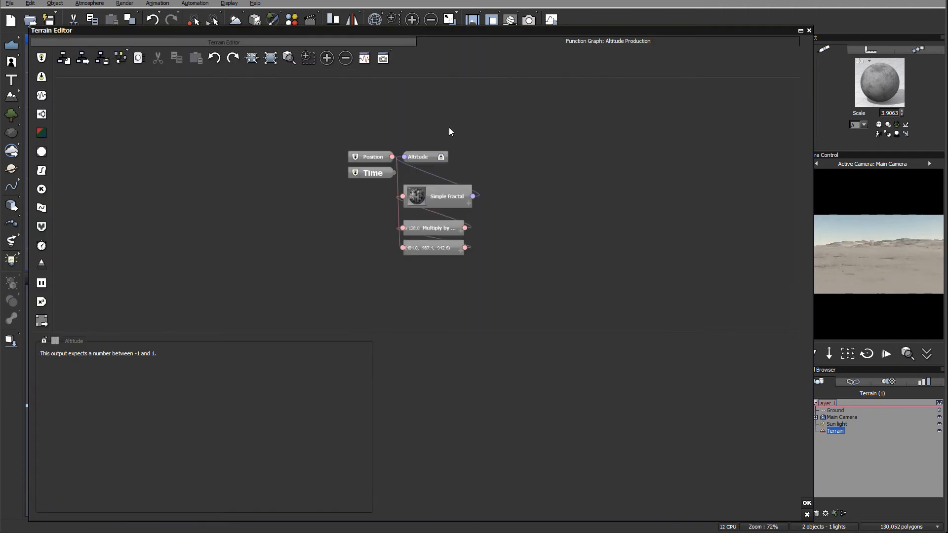
{"action": "left_click", "coordinate": [293, 42]}
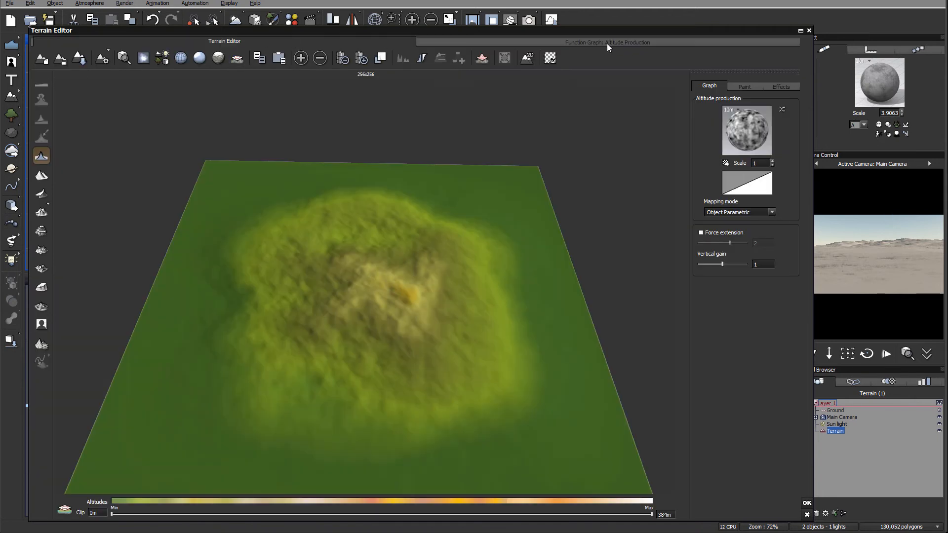
{"action": "right_click_drag", "start_coordinate": [481, 214], "coordinate": [453, 232]}
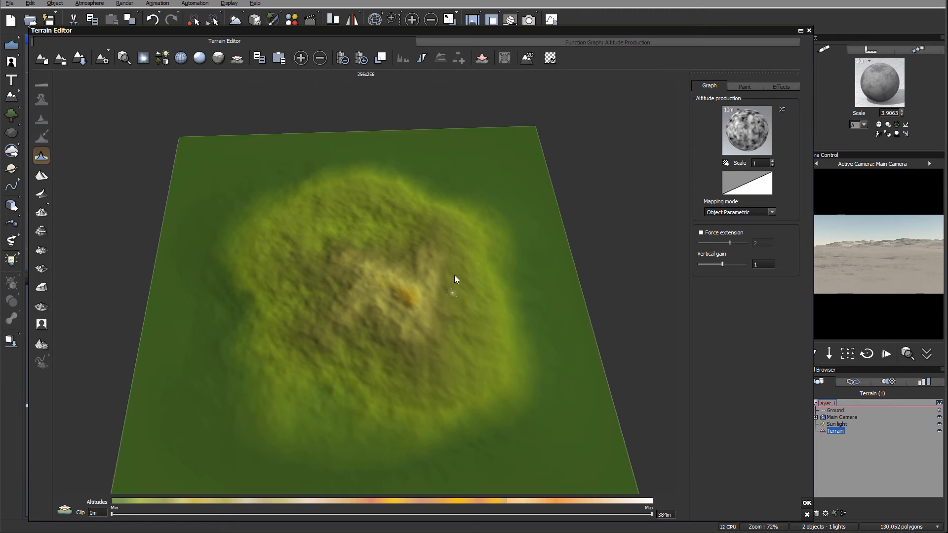
{"action": "right_click_drag", "start_coordinate": [444, 278], "coordinate": [469, 272]}
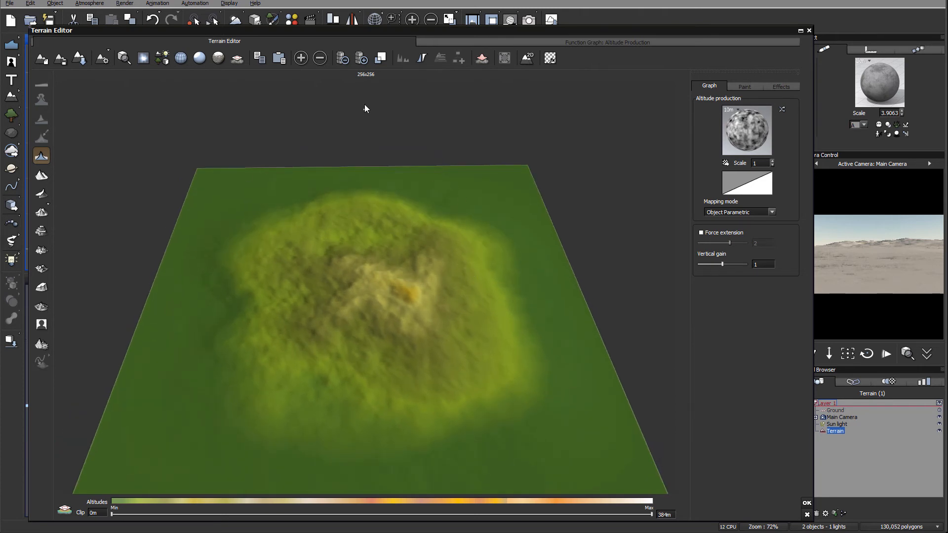
Step: Raise the terrain resolution to 2048x2048 and inspect the refined surface from different angles
{"action": "left_click", "coordinate": [358, 62]}
{"action": "left_click", "coordinate": [358, 61]}
{"action": "left_click", "coordinate": [357, 61]}
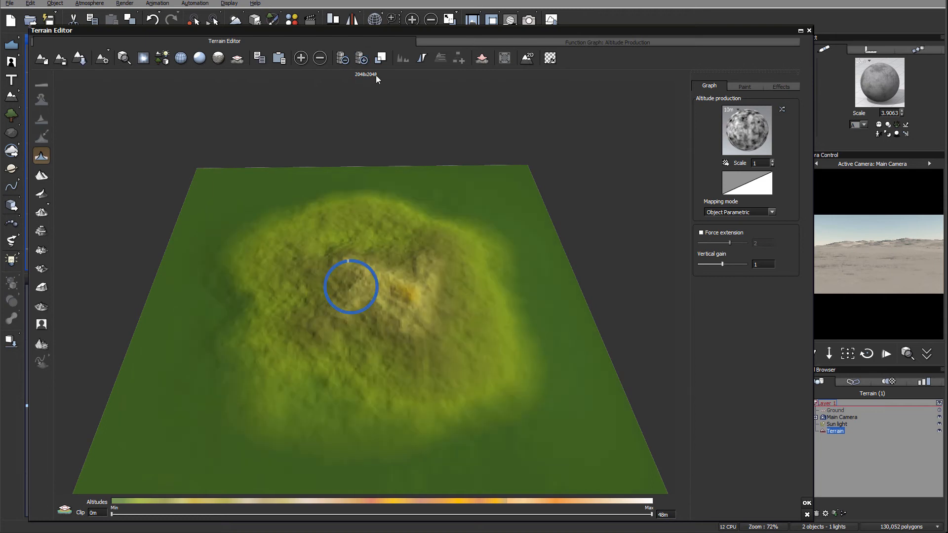
{"action": "mouse_move", "coordinate": [395, 265]}
{"action": "left_mouse_down"}
{"action": "mouse_move", "coordinate": [412, 236]}
{"action": "mouse_move", "coordinate": [399, 256]}
{"action": "left_mouse_up"}
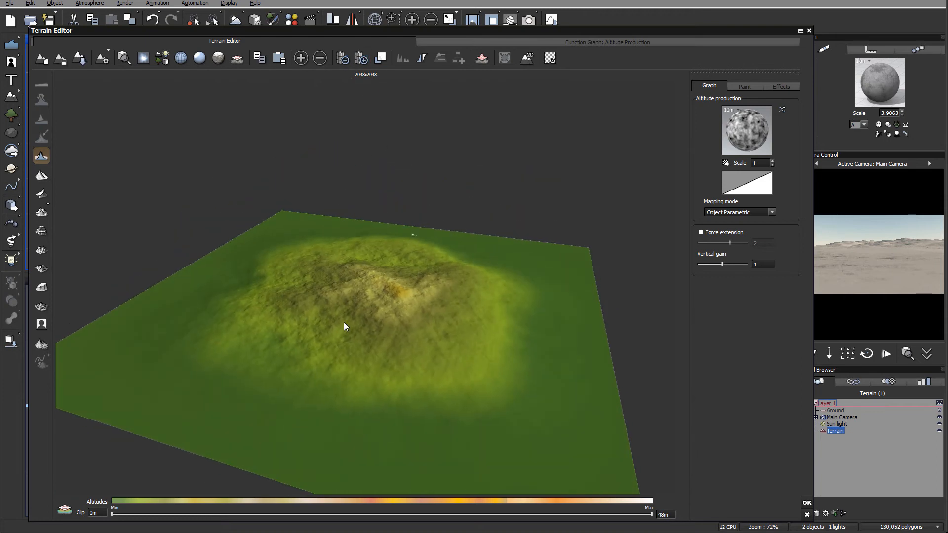
{"action": "left_click_drag", "start_coordinate": [345, 315], "coordinate": [410, 310]}
{"action": "right_click_drag", "start_coordinate": [411, 310], "coordinate": [411, 311]}
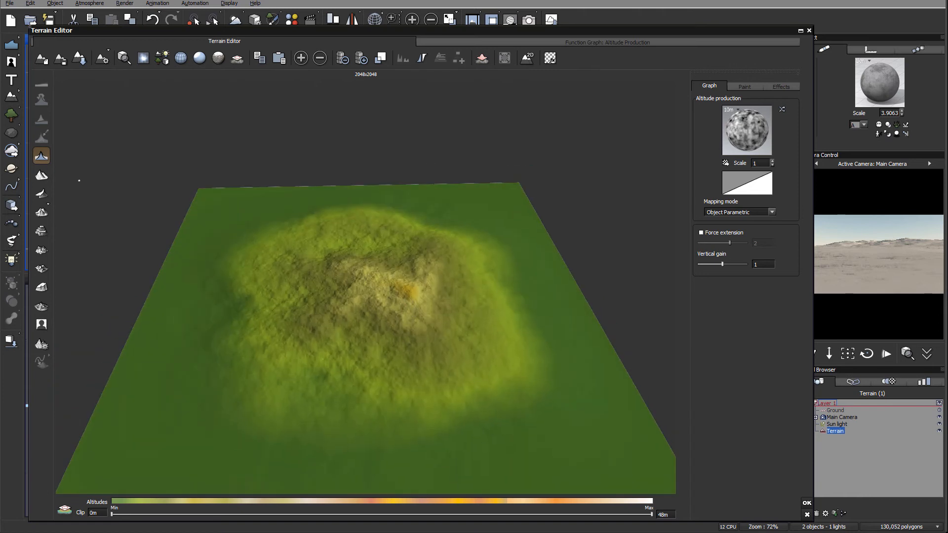
Step: Apply the preset style that gives the terrain steep, jagged peaks, and inspect the relief from several angles
{"action": "left_click", "coordinate": [41, 194]}
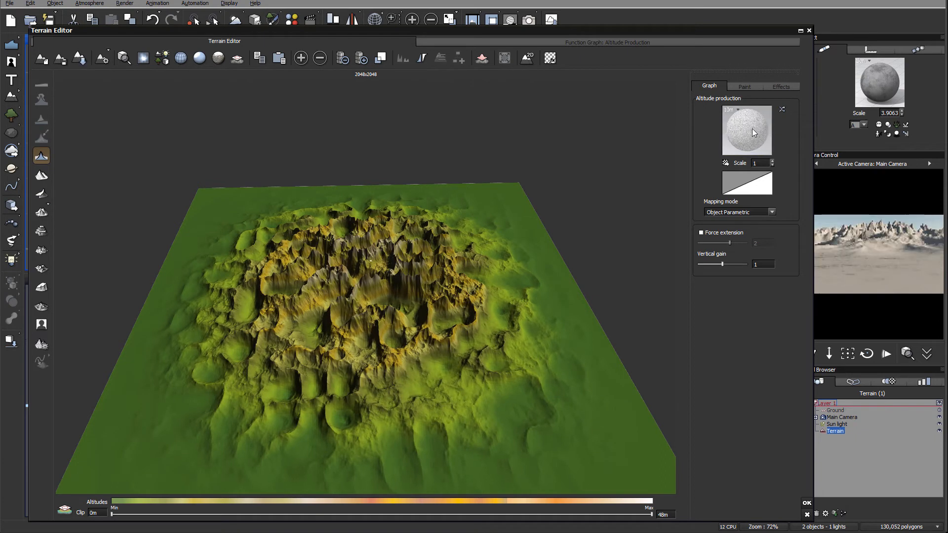
{"action": "mouse_move", "coordinate": [479, 295]}
{"action": "left_mouse_down"}
{"action": "mouse_move", "coordinate": [395, 237]}
{"action": "mouse_move", "coordinate": [321, 227]}
{"action": "mouse_move", "coordinate": [467, 271]}
{"action": "mouse_move", "coordinate": [472, 248]}
{"action": "mouse_move", "coordinate": [505, 263]}
{"action": "mouse_move", "coordinate": [484, 292]}
{"action": "left_mouse_up"}
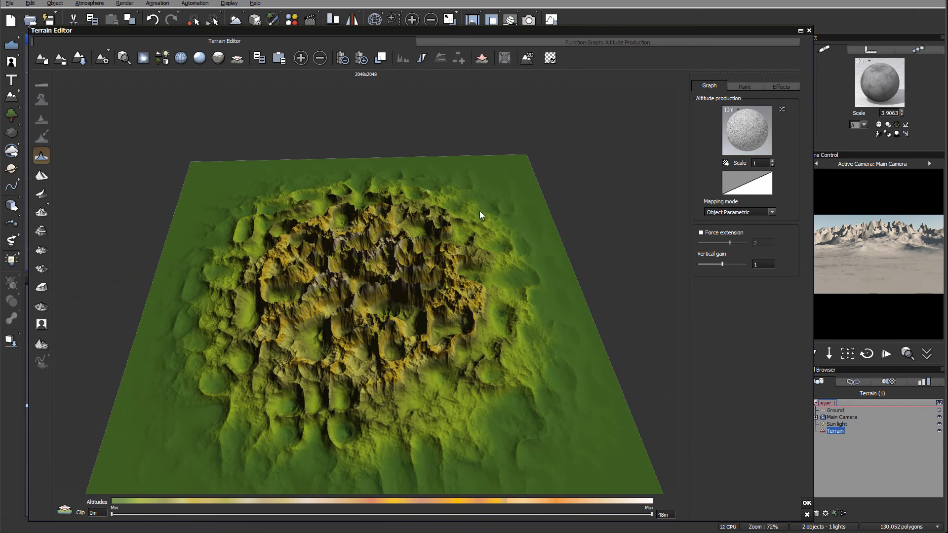
{"action": "left_click_drag", "start_coordinate": [515, 306], "coordinate": [496, 256]}
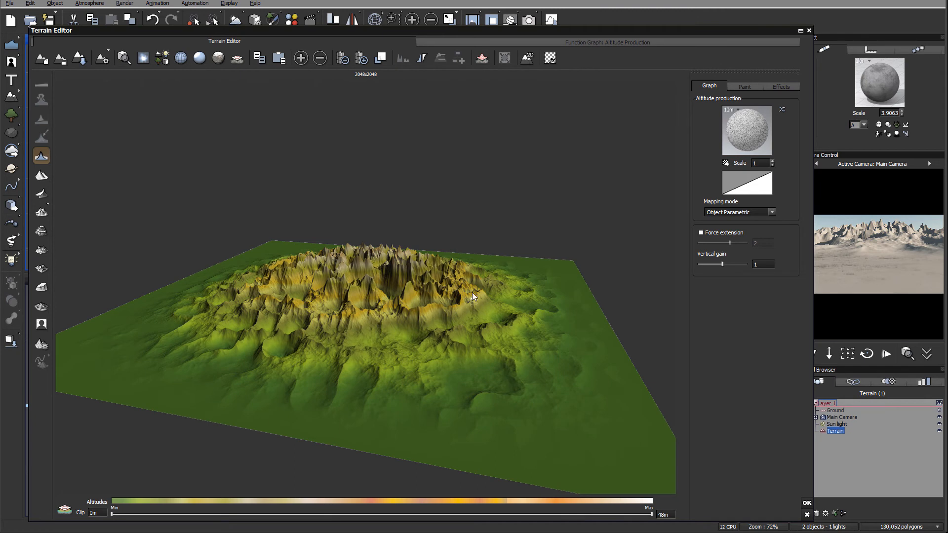
{"action": "left_click_drag", "start_coordinate": [388, 363], "coordinate": [410, 338]}
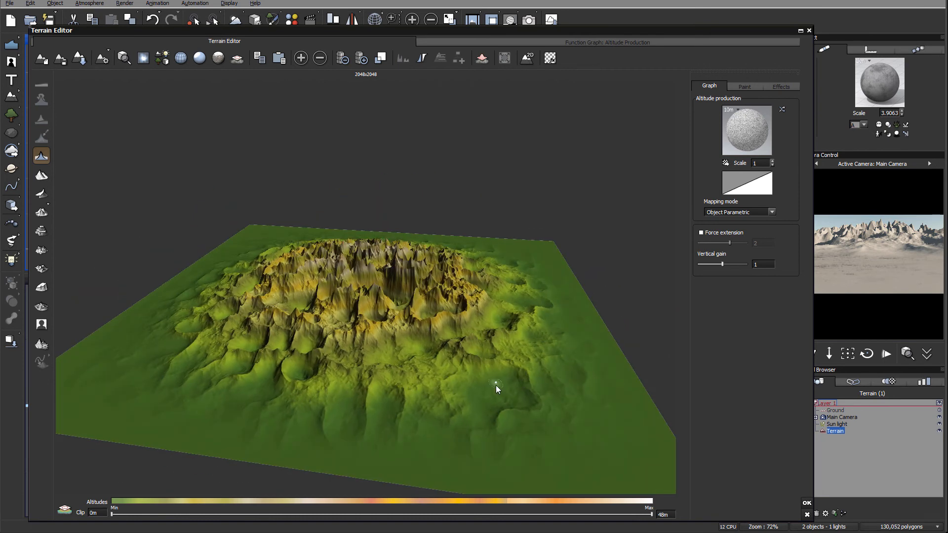
{"action": "right_click_drag", "start_coordinate": [494, 386], "coordinate": [508, 406]}
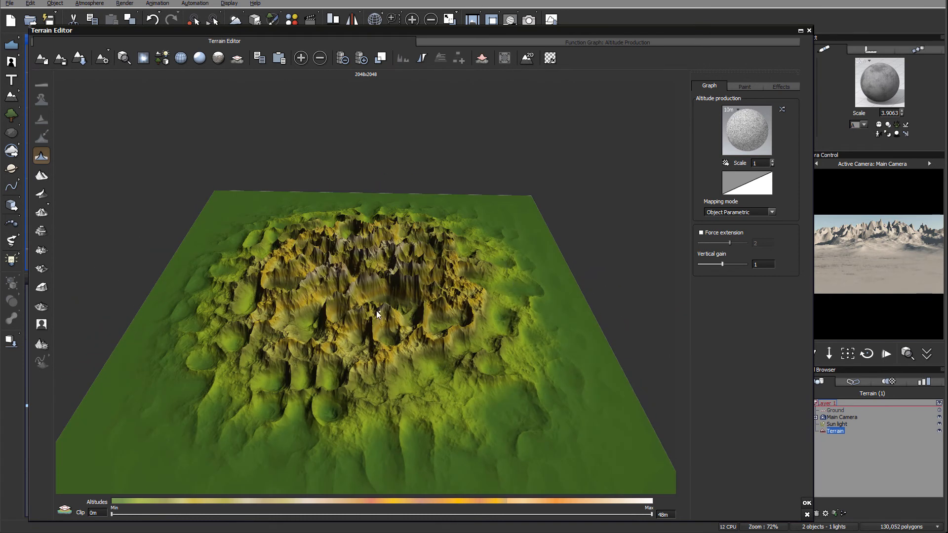
{"action": "right_click_drag", "start_coordinate": [428, 353], "coordinate": [446, 330]}
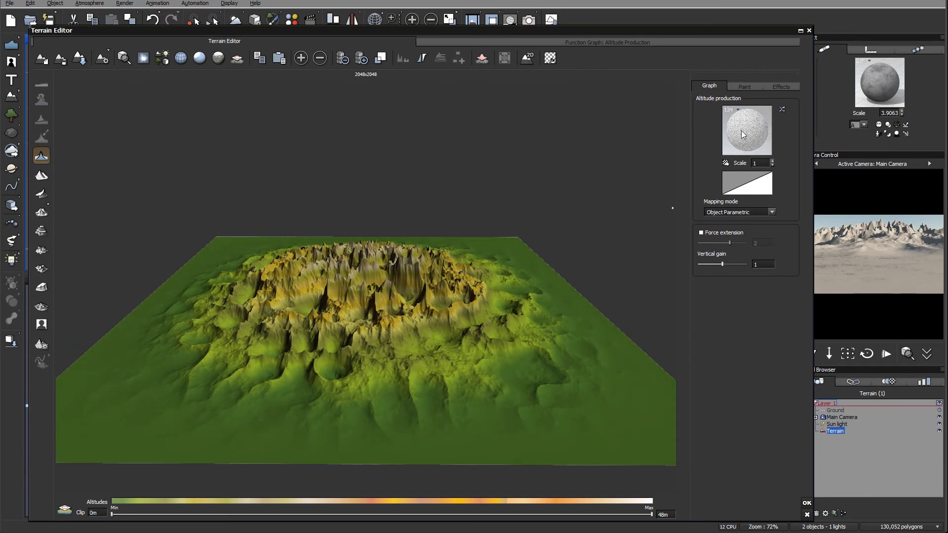
{"action": "mouse_move", "coordinate": [469, 286]}
{"action": "right_mouse_down"}
{"action": "mouse_move", "coordinate": [476, 307]}
{"action": "mouse_move", "coordinate": [478, 289]}
{"action": "right_mouse_up"}
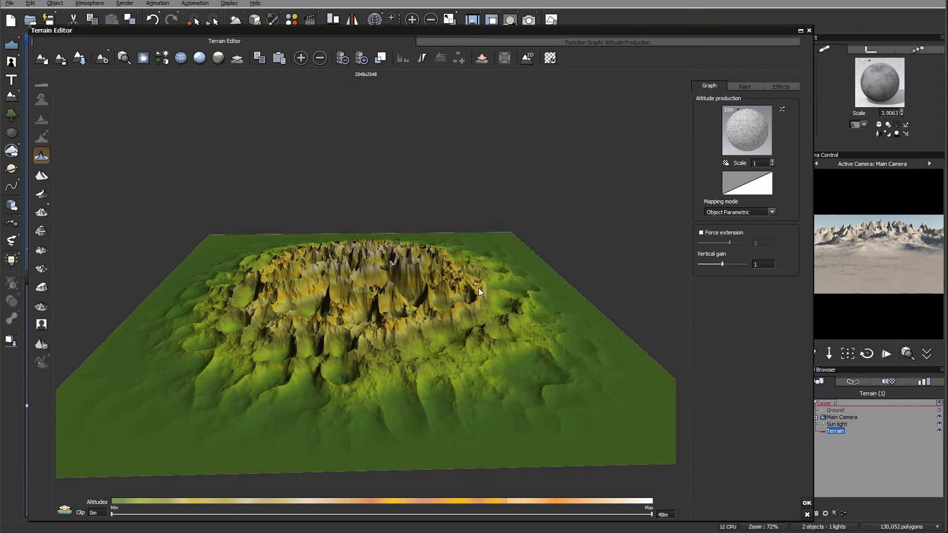
Step: Turn off the terrain's edge flattening to compare the full-extent relief, and turn it back on
{"action": "left_click", "coordinate": [41, 157]}
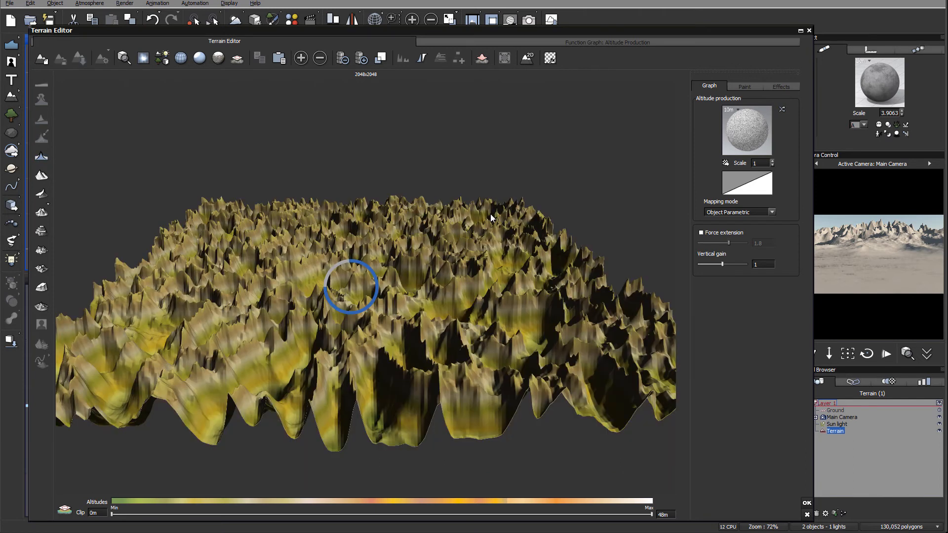
{"action": "left_click_drag", "start_coordinate": [428, 275], "coordinate": [501, 239]}
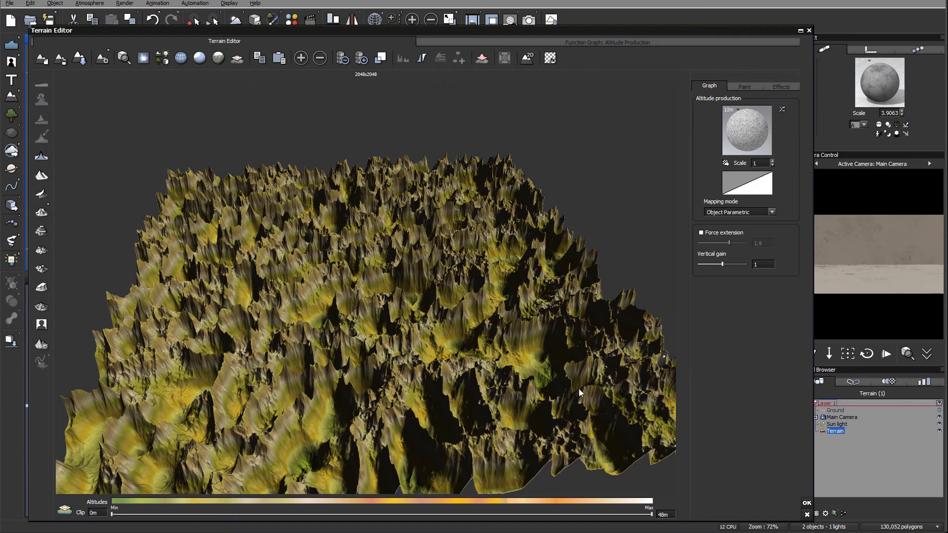
{"action": "left_click", "coordinate": [41, 158]}
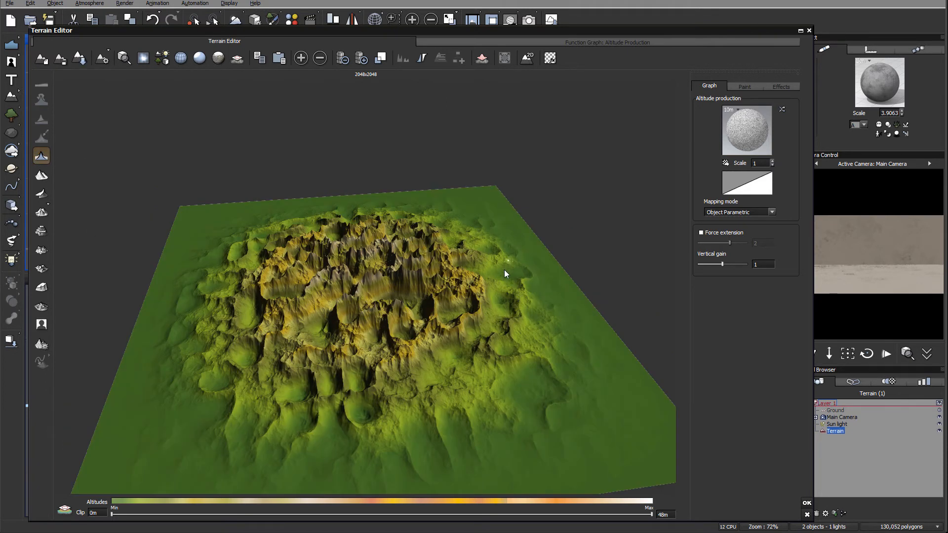
{"action": "right_click_drag", "start_coordinate": [504, 270], "coordinate": [489, 233]}
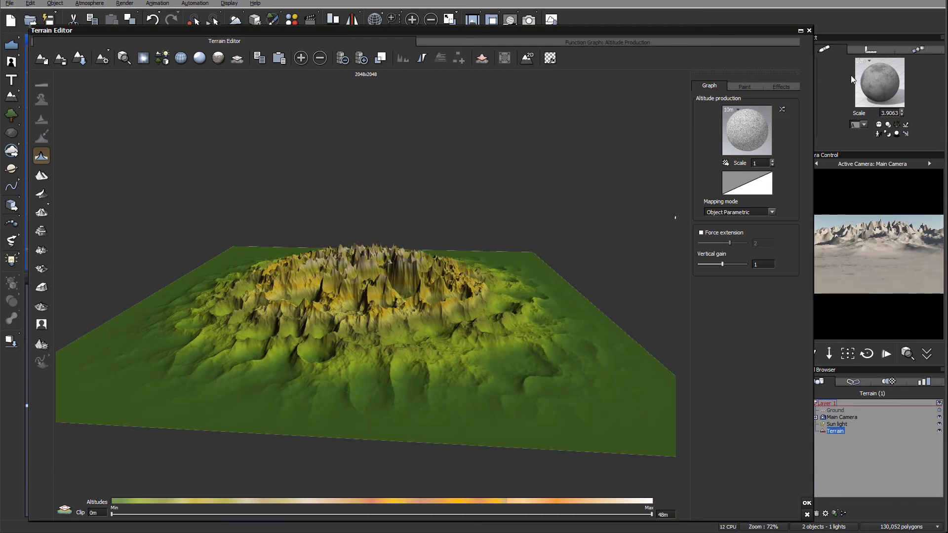
{"action": "right_click_drag", "start_coordinate": [500, 247], "coordinate": [508, 290]}
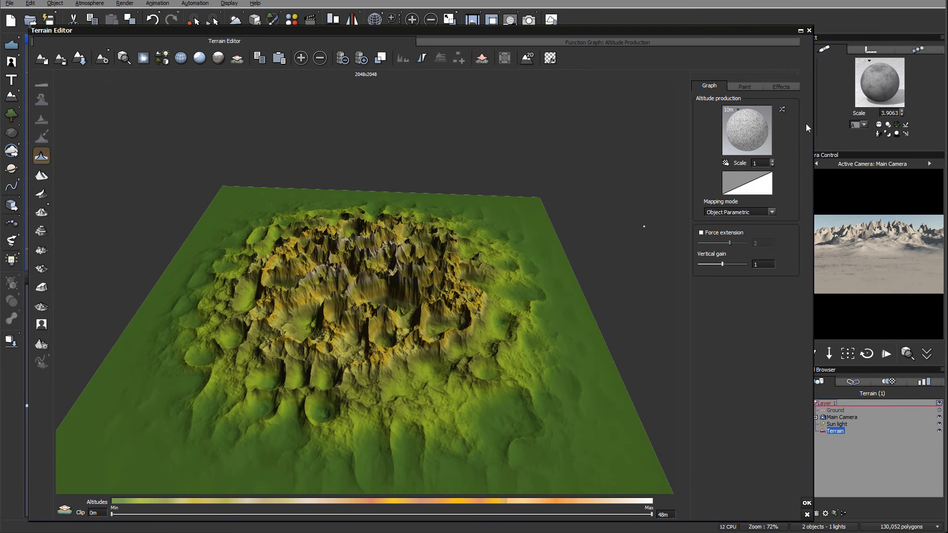
Step: Open the Altitude Production function graph and move the Altitude output node farther from the Variable Roughness node
{"action": "left_click", "coordinate": [553, 41]}
{"action": "right_click_drag", "start_coordinate": [437, 165], "coordinate": [348, 258]}
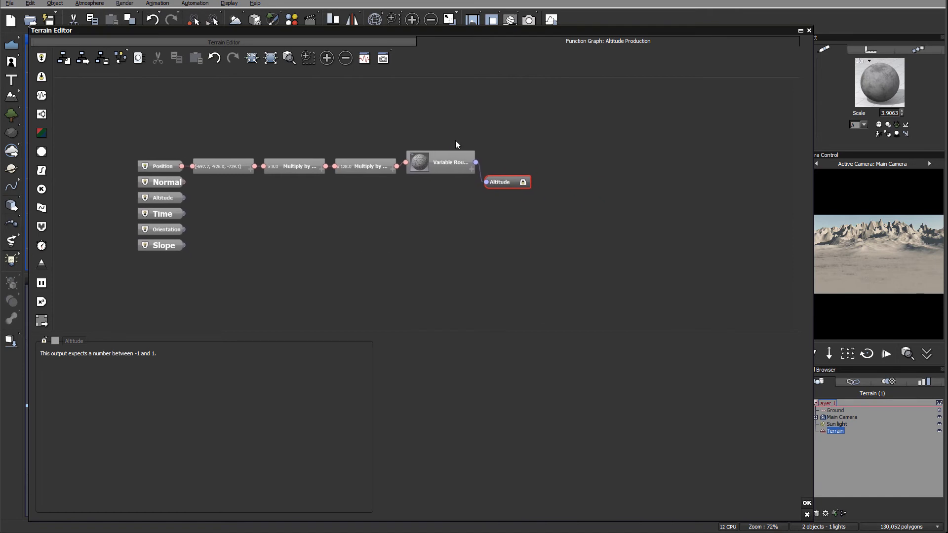
{"action": "left_click", "coordinate": [433, 163]}
{"action": "left_click_drag", "start_coordinate": [505, 183], "coordinate": [599, 166]}
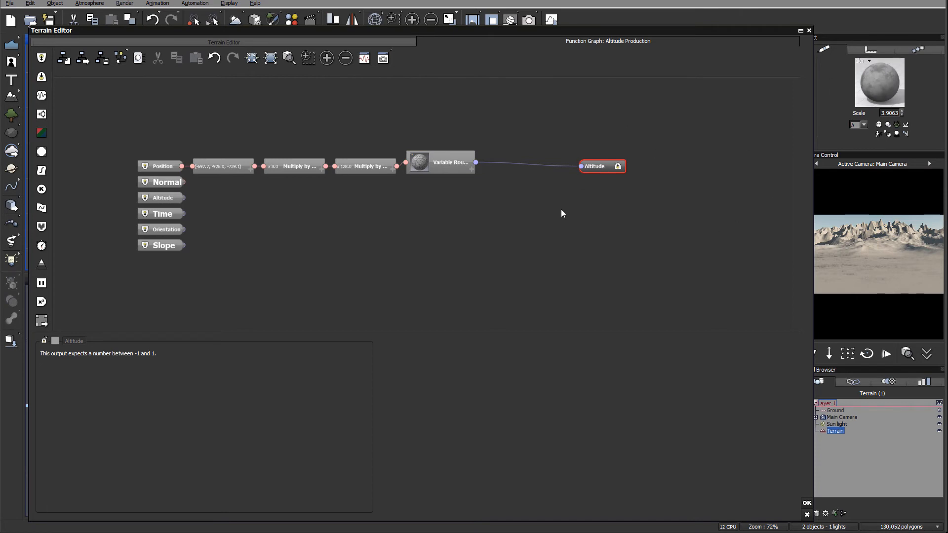
Step: Add a Custom Dependency output node below the connection to Altitude and rename it TE Alt
{"action": "right_click", "coordinate": [553, 190]}
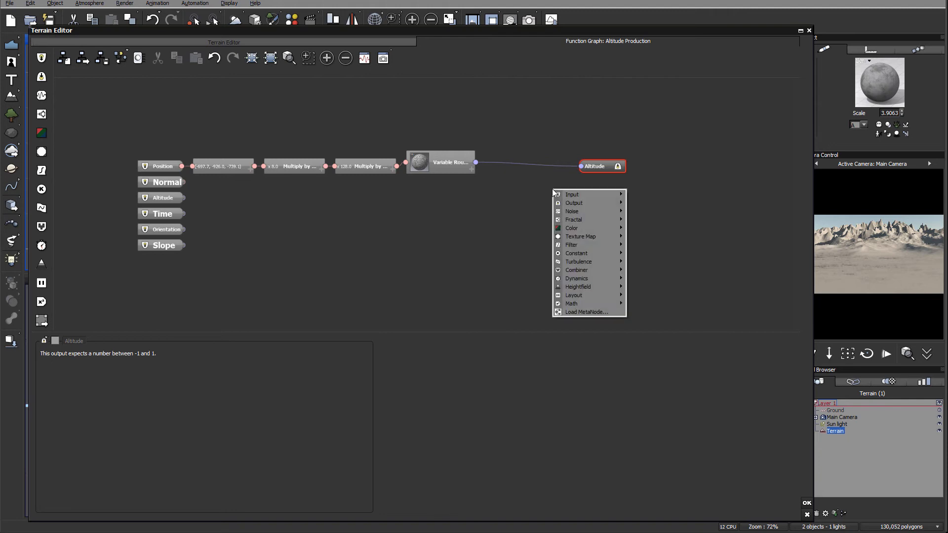
{"action": "mouse_move", "coordinate": [607, 195]}
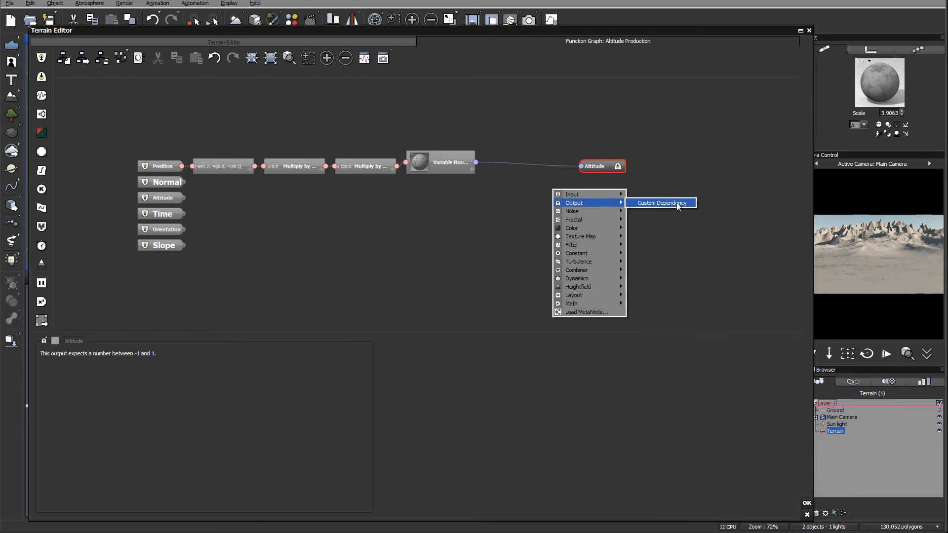
{"action": "left_click", "coordinate": [670, 203]}
{"action": "left_click_drag", "start_coordinate": [547, 180], "coordinate": [591, 220]}
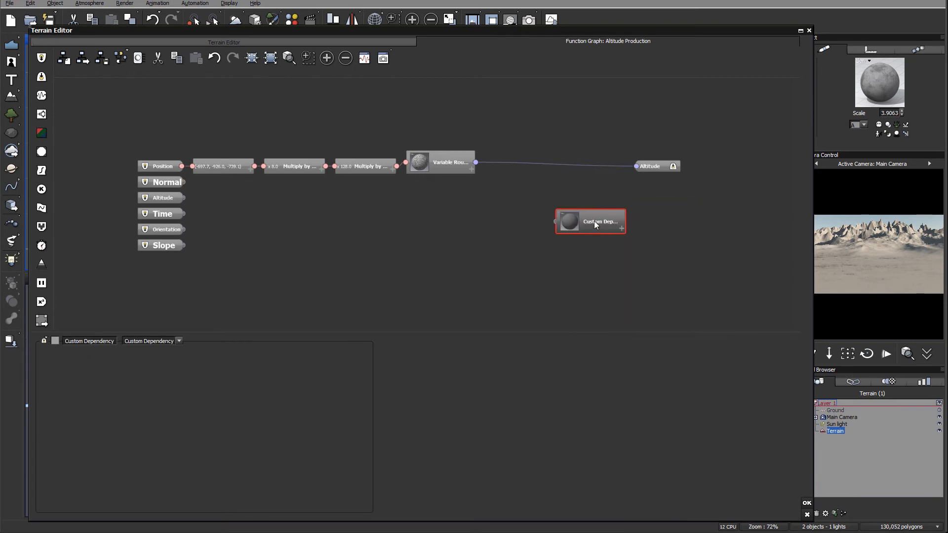
{"action": "double_click", "coordinate": [595, 221]}
{"action": "type", "text": "TE Alt"}
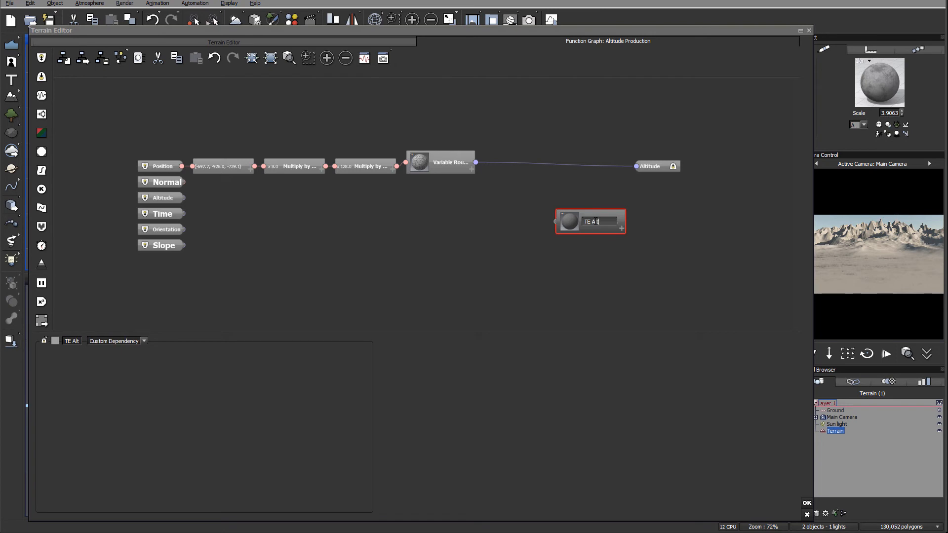
{"action": "left_click", "coordinate": [712, 188]}
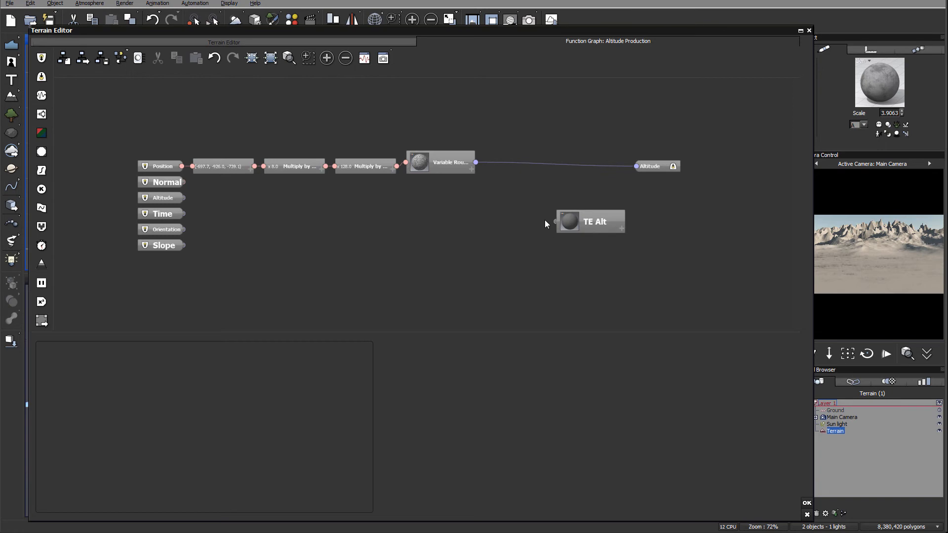
Step: Add a Map filter node below the Altitude connection and move TE Alt farther along to make room for it
{"action": "right_click", "coordinate": [502, 181]}
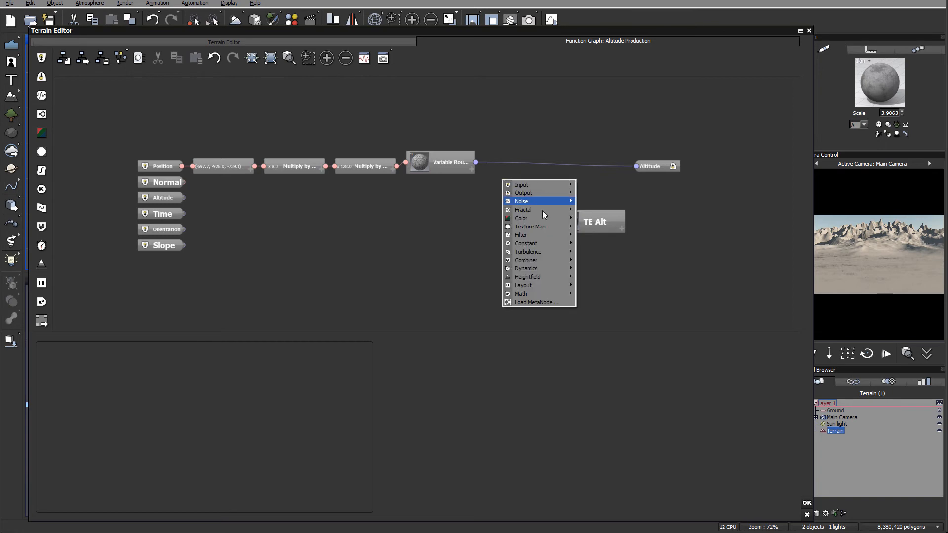
{"action": "mouse_move", "coordinate": [537, 235]}
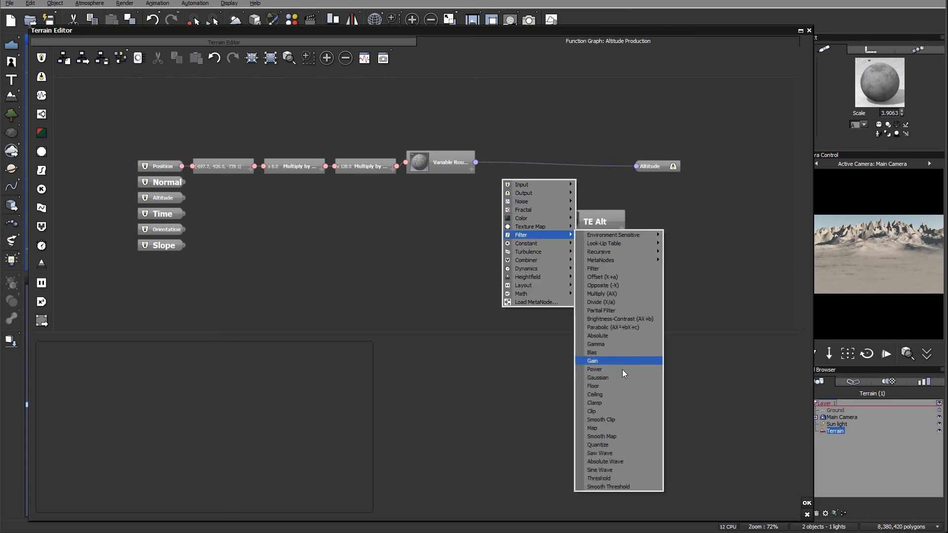
{"action": "left_click", "coordinate": [623, 428]}
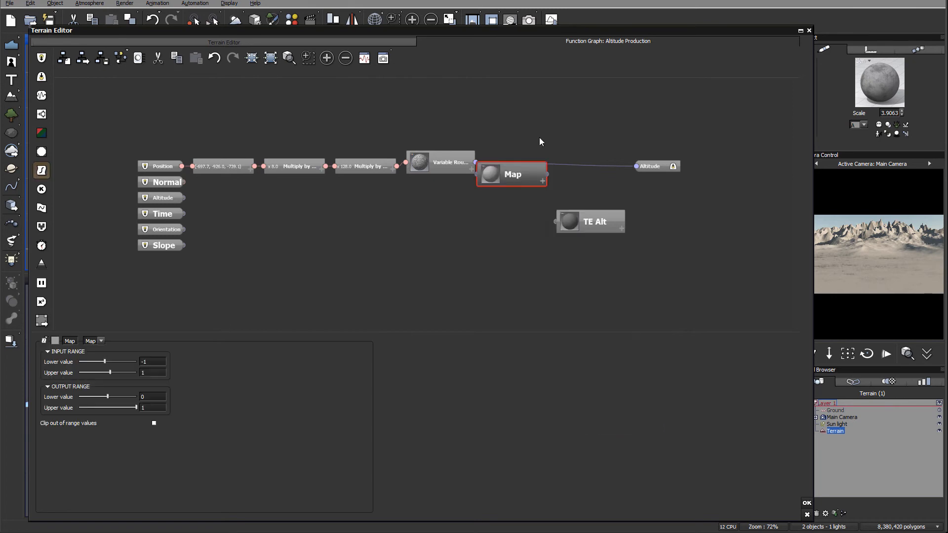
{"action": "left_click_drag", "start_coordinate": [514, 176], "coordinate": [508, 231]}
{"action": "left_click", "coordinate": [620, 220]}
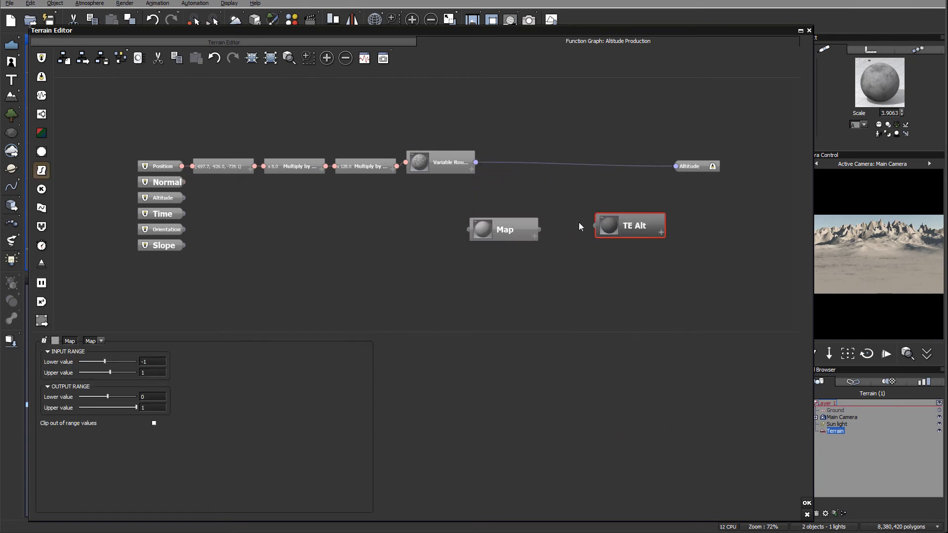
Step: Connect the Map node to TE Alt and feed its input from the Variable Roughness node's Altitude output
{"action": "left_click_drag", "start_coordinate": [594, 226], "coordinate": [532, 229]}
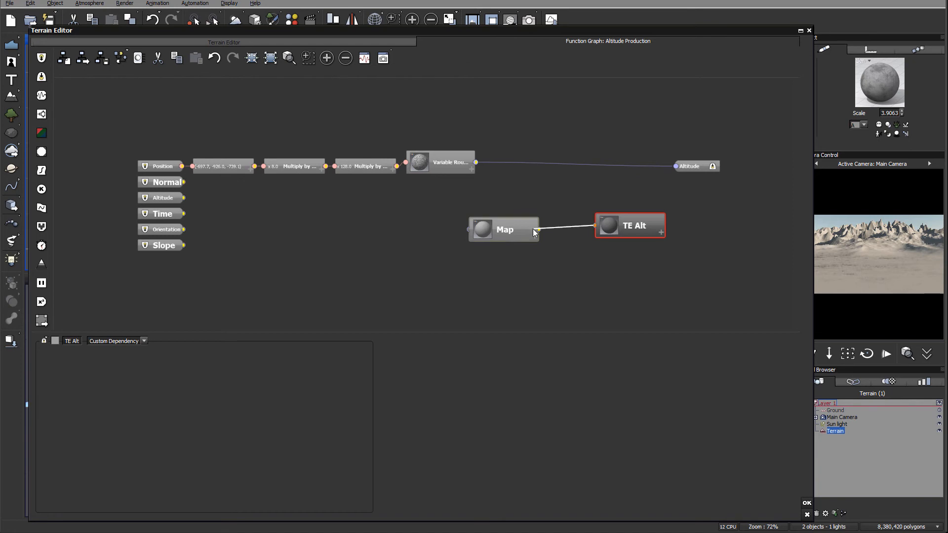
{"action": "left_click_drag", "start_coordinate": [467, 228], "coordinate": [463, 215]}
{"action": "left_click_drag", "start_coordinate": [483, 164], "coordinate": [477, 165]}
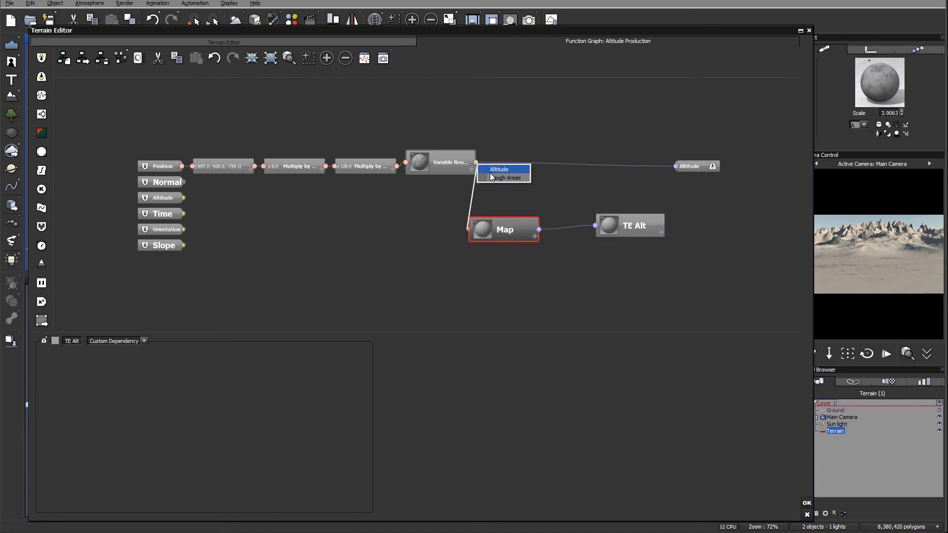
{"action": "left_click", "coordinate": [500, 170]}
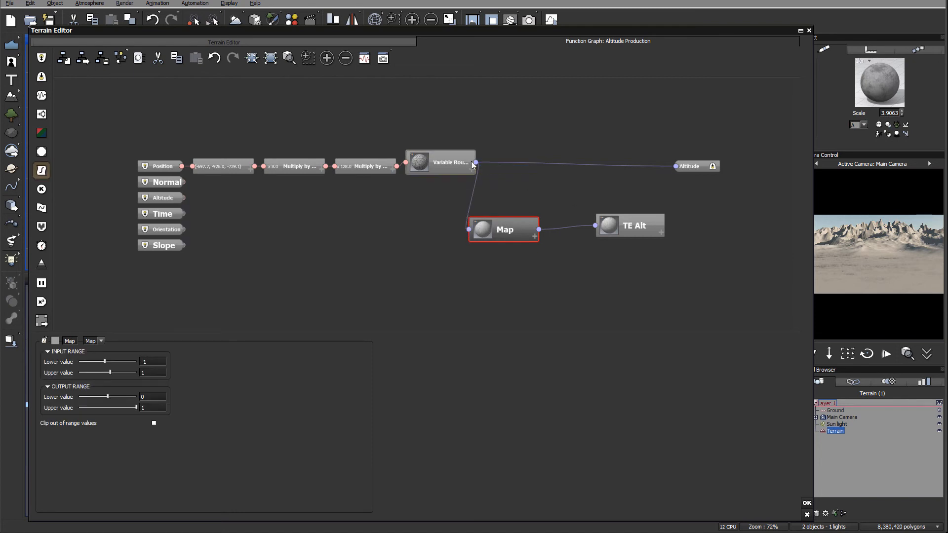
Step: Remove the link between Variable Roughness and Map, recreate it from the Altitude output, and inspect the Variable Roughness node's outputs
{"action": "left_click", "coordinate": [473, 194]}
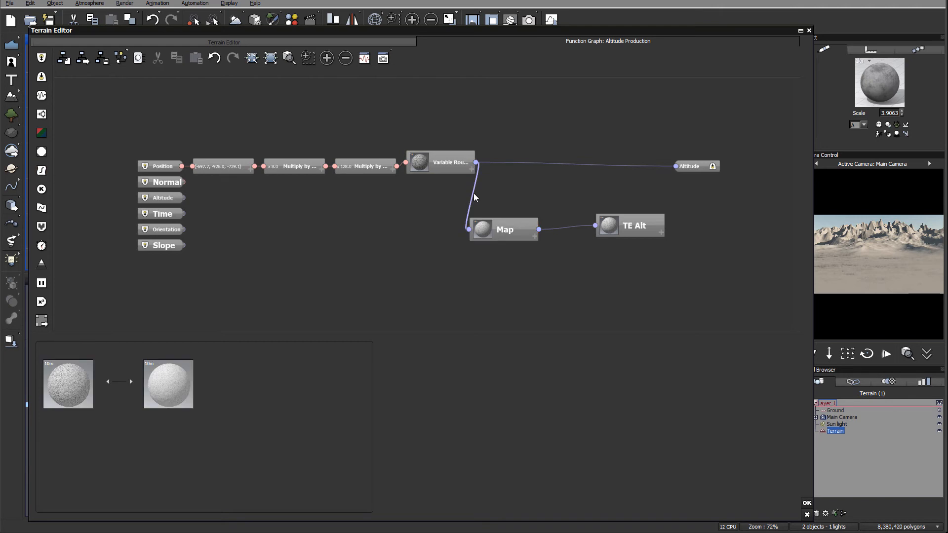
{"action": "key", "text": "Delete"}
{"action": "left_click_drag", "start_coordinate": [476, 162], "coordinate": [468, 229]}
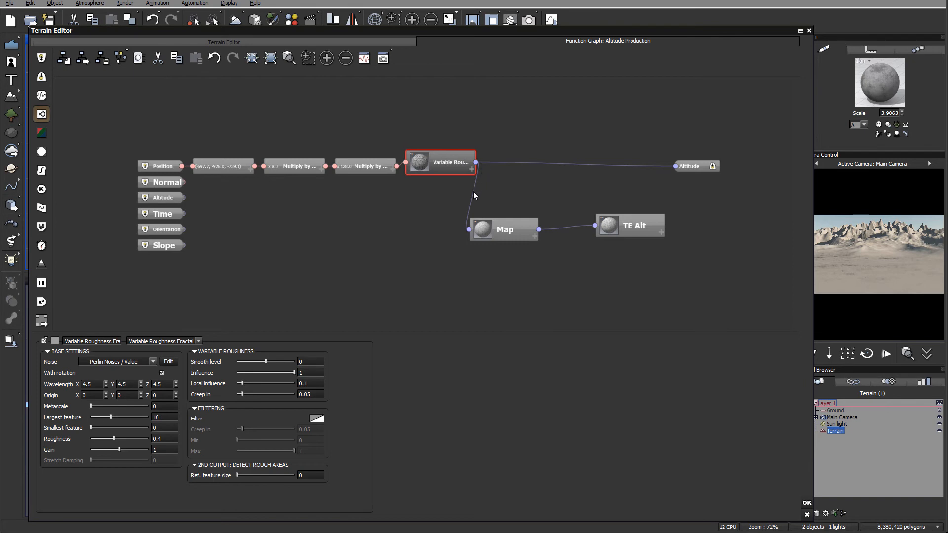
{"action": "left_click", "coordinate": [473, 191]}
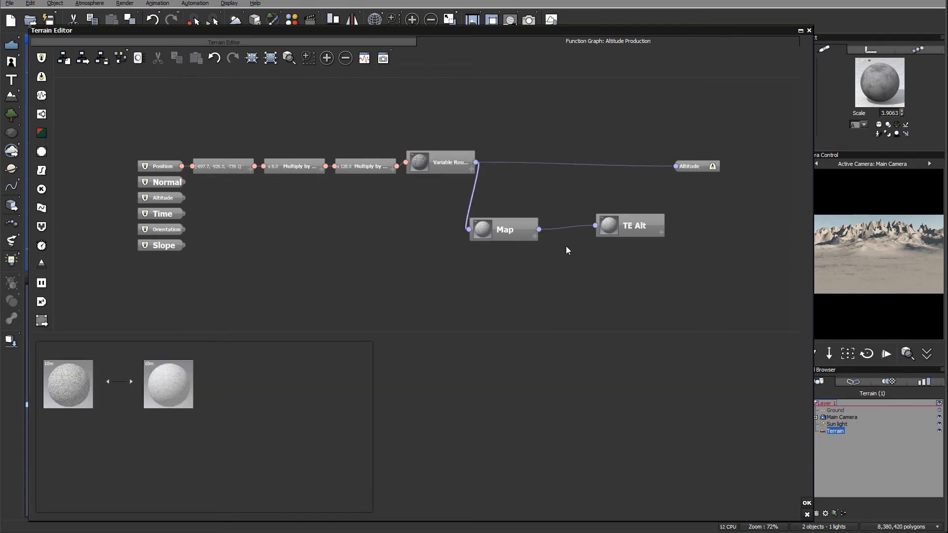
{"action": "key", "text": "Delete"}
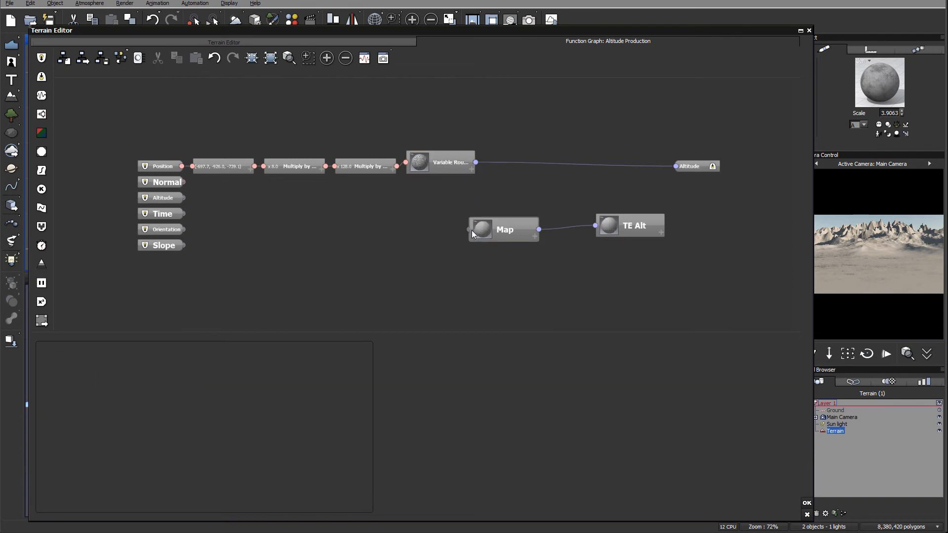
{"action": "left_click_drag", "start_coordinate": [467, 230], "coordinate": [476, 162]}
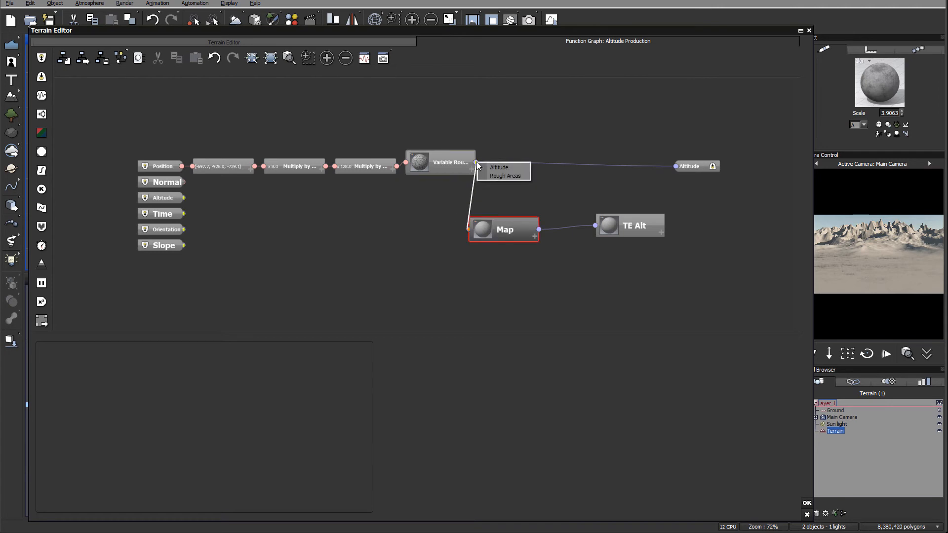
{"action": "left_click", "coordinate": [489, 167]}
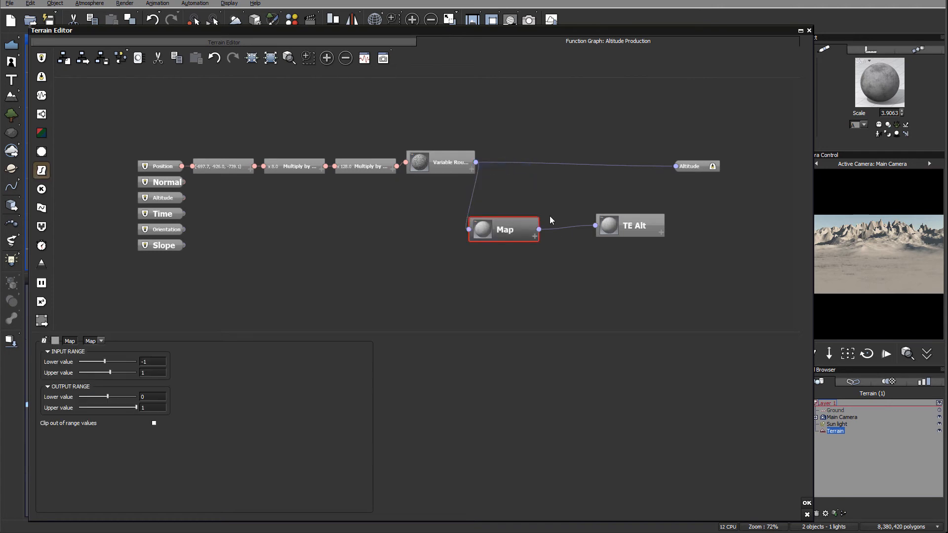
{"action": "left_click", "coordinate": [469, 170]}
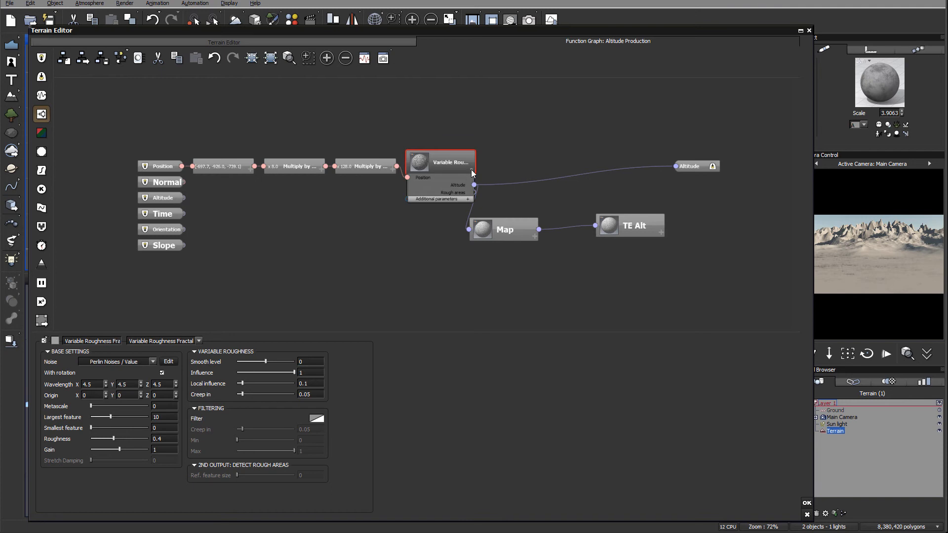
Step: Set the Map node's input range lower value to 0 and output range lower value to -1, then accept the terrain edits
{"action": "left_click_drag", "start_coordinate": [511, 220], "coordinate": [527, 204]}
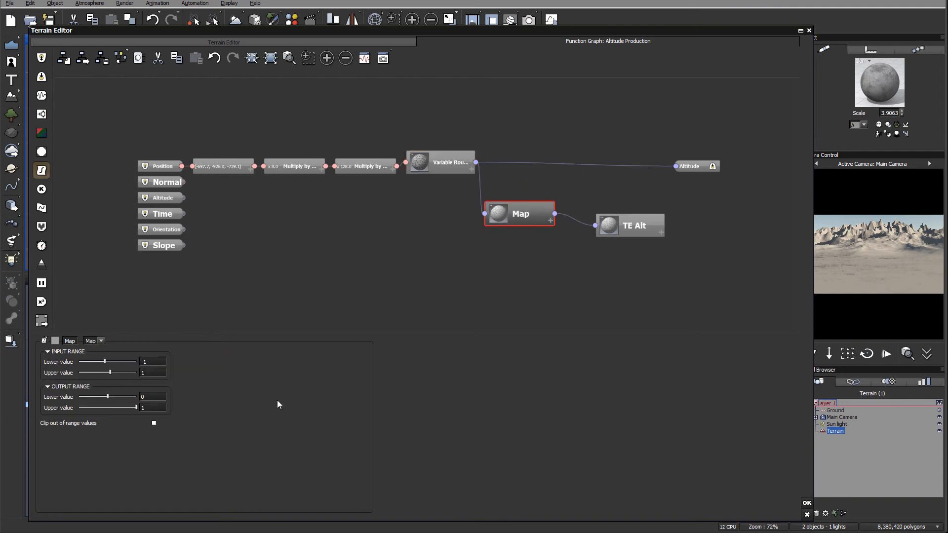
{"action": "left_click", "coordinate": [140, 363]}
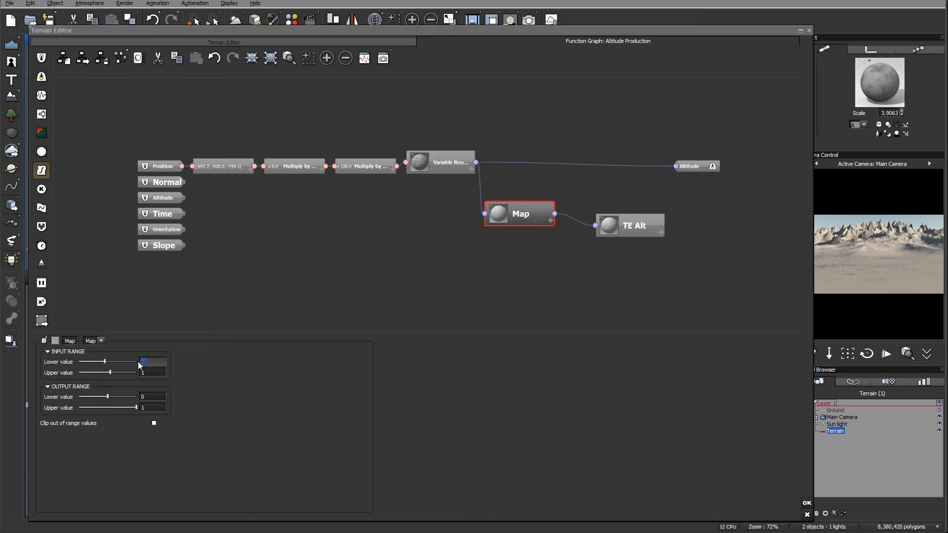
{"action": "type", "text": "0"}
{"action": "left_click", "coordinate": [148, 397]}
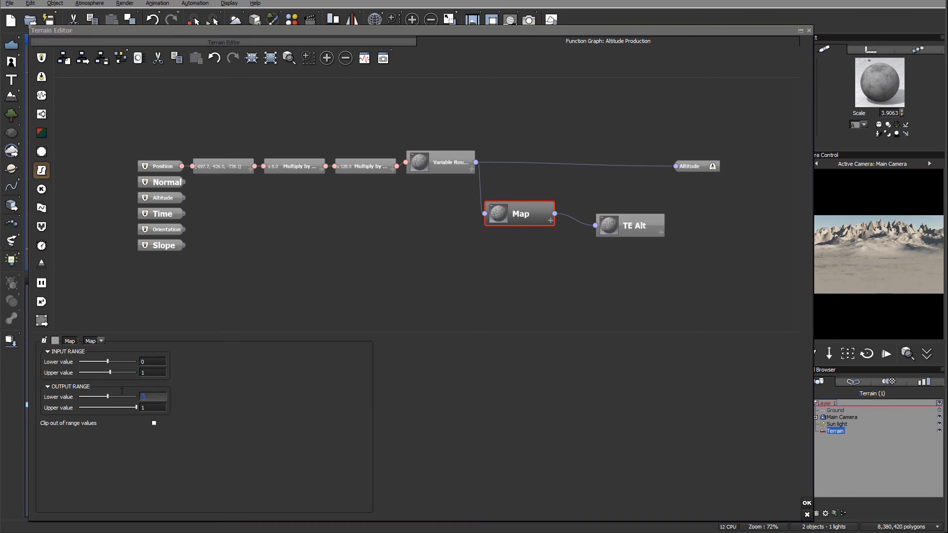
{"action": "type", "text": "-1"}
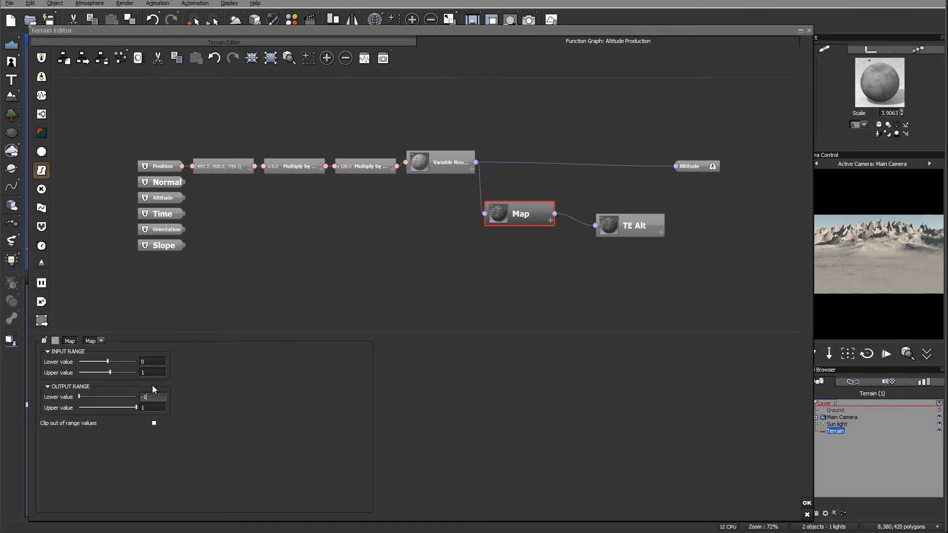
{"action": "left_click_drag", "start_coordinate": [627, 218], "coordinate": [639, 210]}
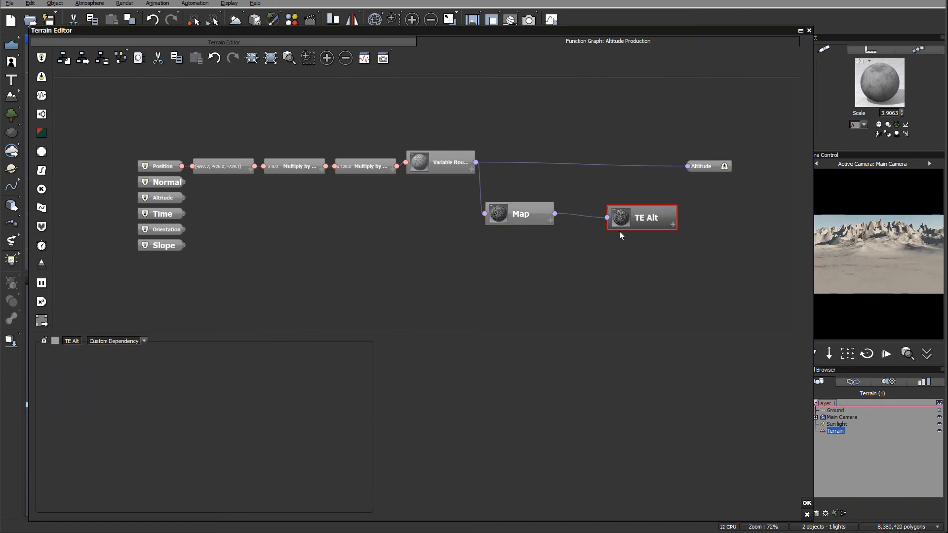
{"action": "left_click", "coordinate": [806, 503]}
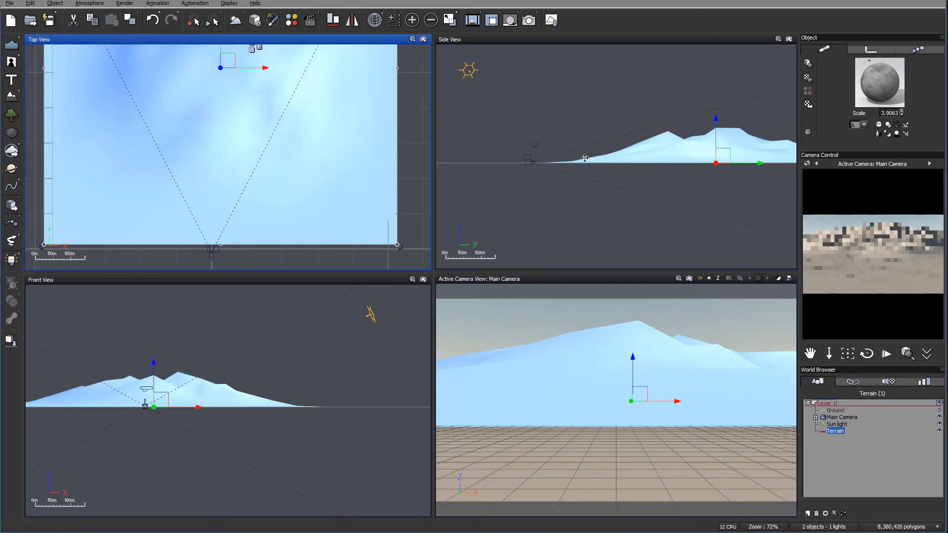
Step: Raise the Main Camera to a height of about 288 m, move it back, and tilt it down to overlook the terrain
{"action": "left_click", "coordinate": [844, 417]}
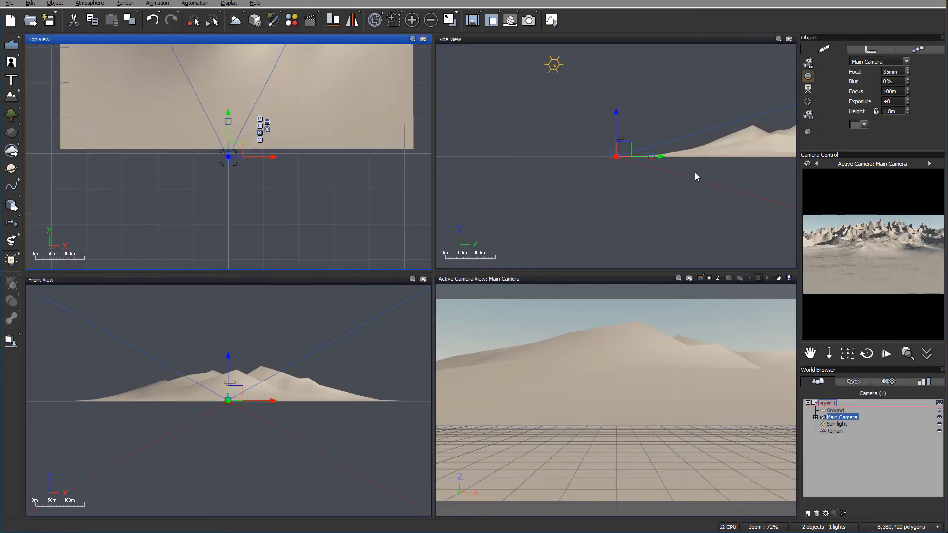
{"action": "scroll", "coordinate": [588, 199], "scroll_direction": "down", "scroll_amount": 5}
{"action": "left_click_drag", "start_coordinate": [588, 199], "coordinate": [590, 169]}
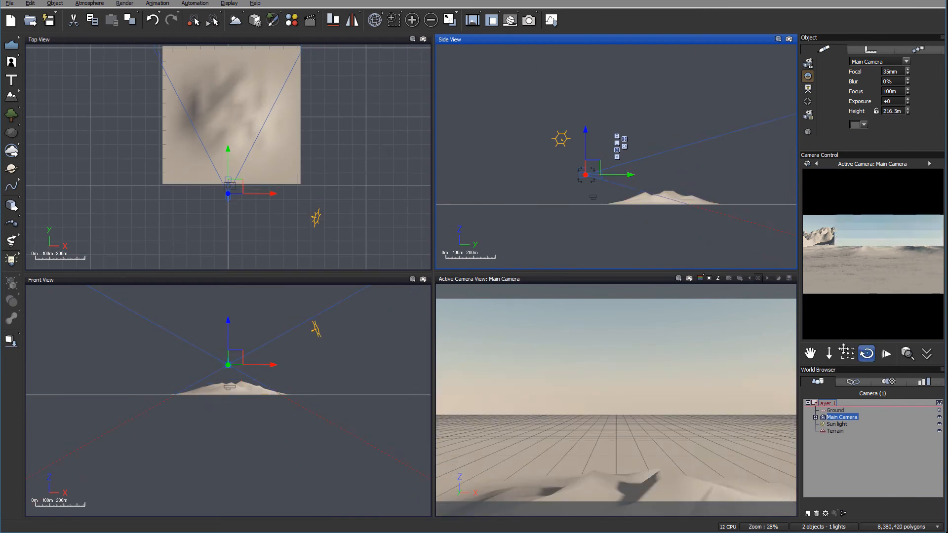
{"action": "left_click_drag", "start_coordinate": [848, 353], "coordinate": [854, 384]}
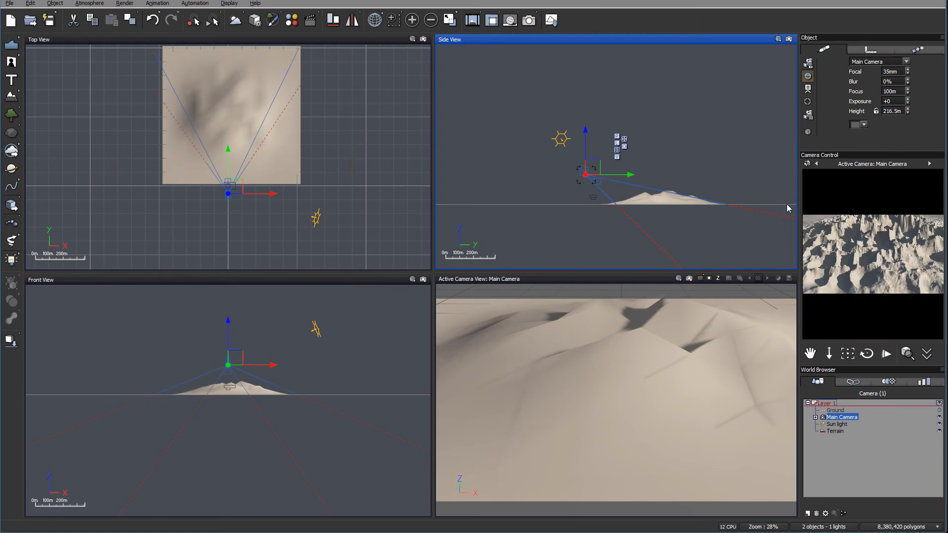
{"action": "left_click_drag", "start_coordinate": [592, 166], "coordinate": [579, 156]}
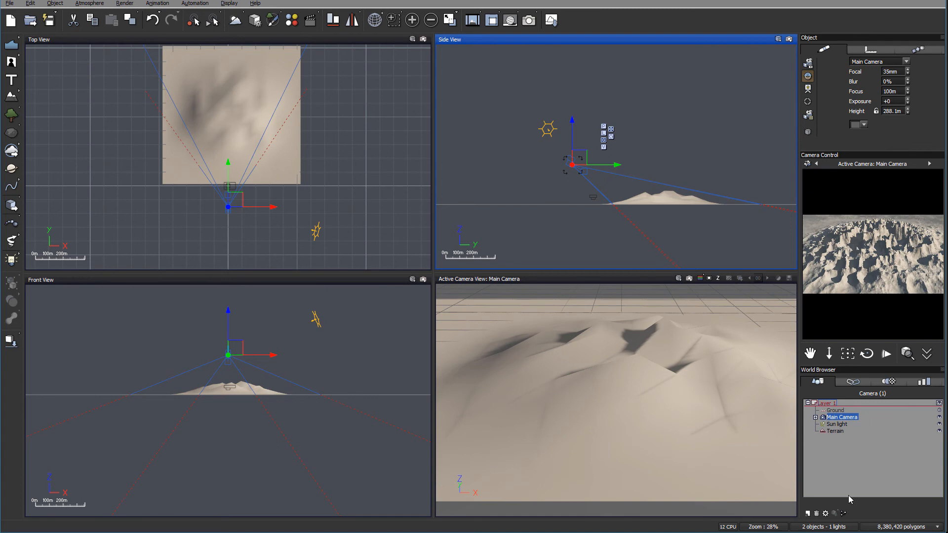
Step: Add a new layer above Default in the terrain's material and set its overall color to salmon red
{"action": "left_click", "coordinate": [835, 431]}
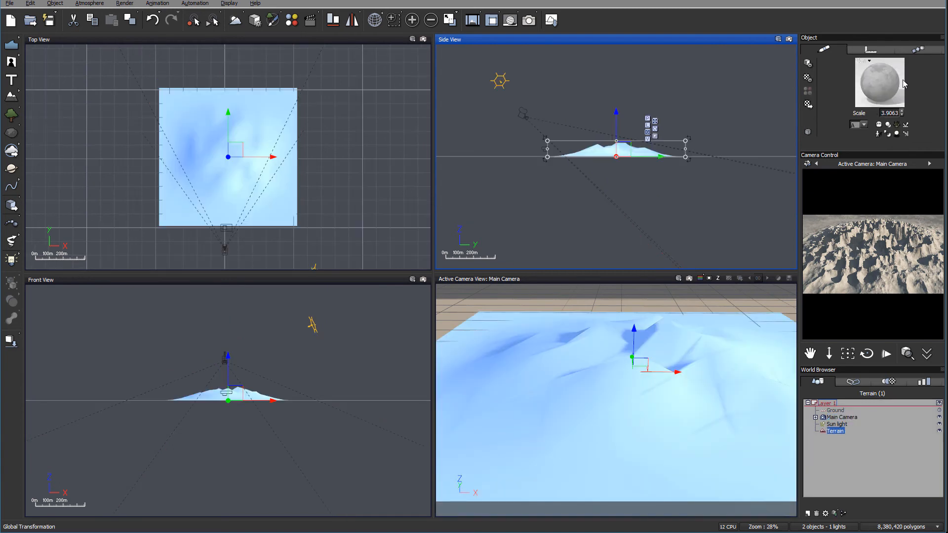
{"action": "double_click", "coordinate": [878, 86]}
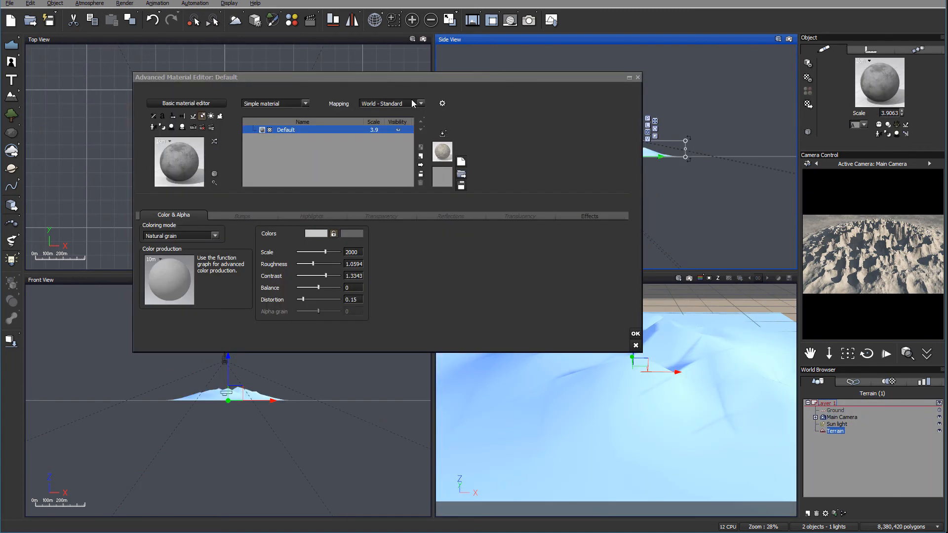
{"action": "double_click", "coordinate": [283, 130]}
{"action": "left_click", "coordinate": [421, 157]}
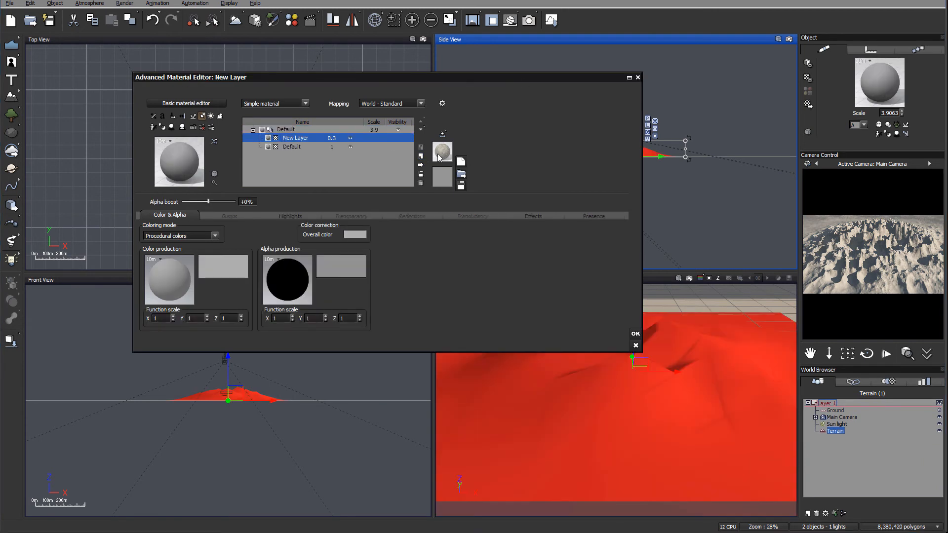
{"action": "left_click", "coordinate": [358, 235]}
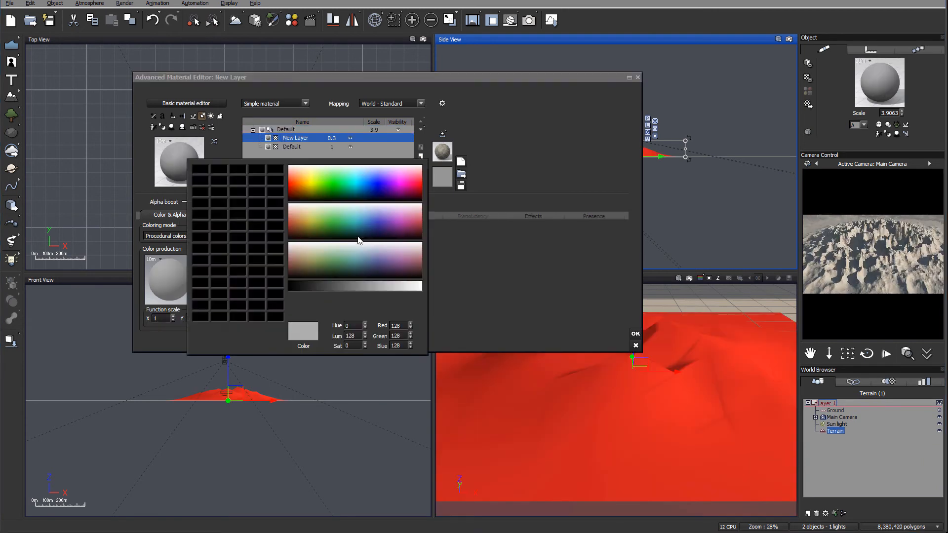
{"action": "left_click", "coordinate": [362, 197]}
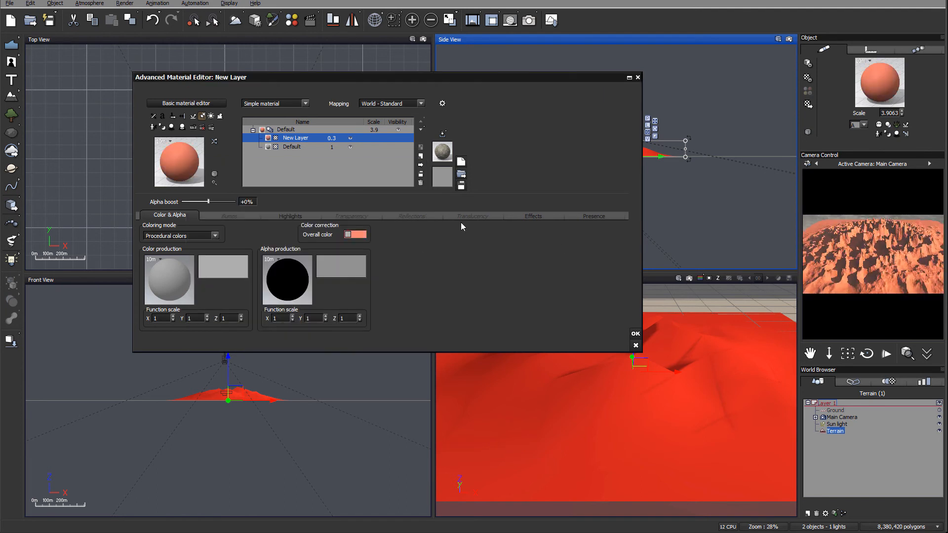
Step: Set the new layer's global transparency to 100% and open the function graph driving it
{"action": "left_click", "coordinate": [350, 218]}
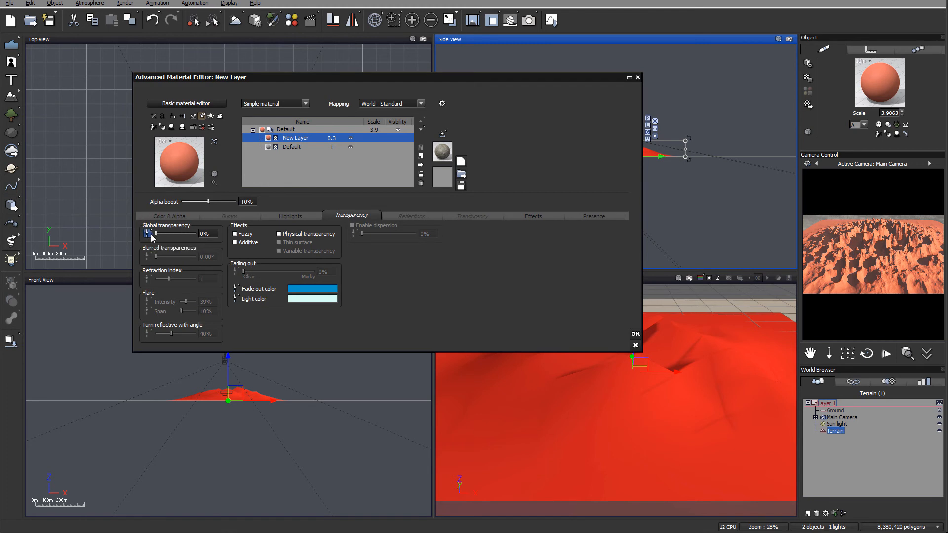
{"action": "left_click_drag", "start_coordinate": [155, 233], "coordinate": [248, 240]}
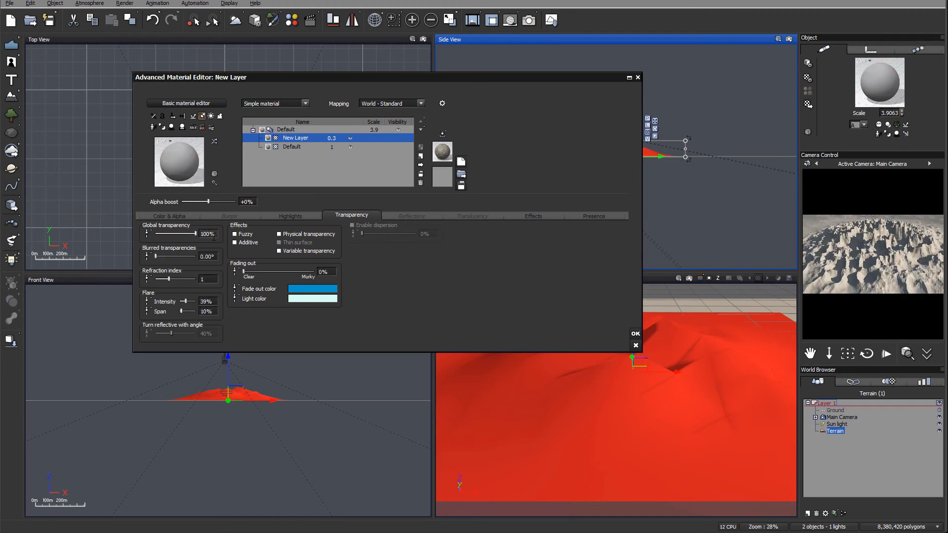
{"action": "left_click", "coordinate": [147, 236]}
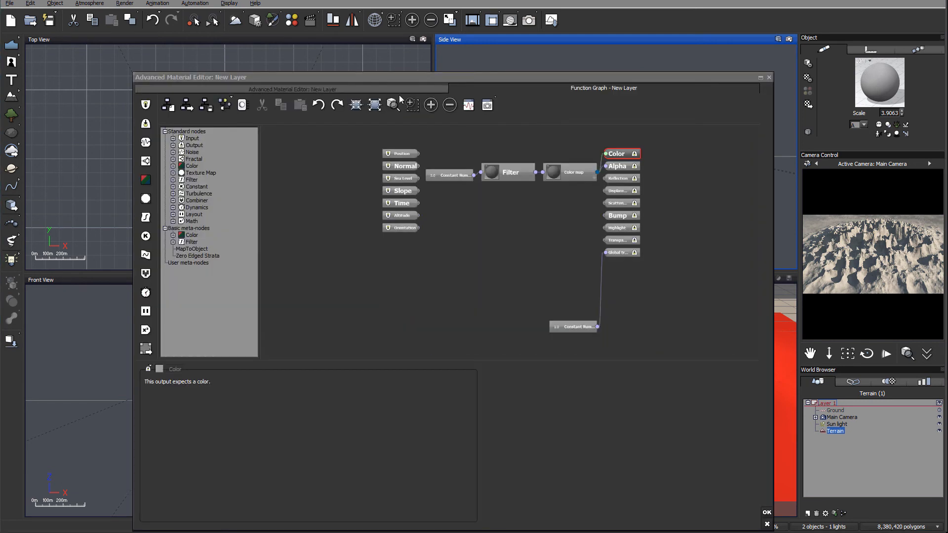
Step: Move the Constant Number node feeding Global transparency to free space below the input nodes and set its value to -1
{"action": "left_click_drag", "start_coordinate": [612, 78], "coordinate": [613, 40]}
{"action": "left_click_drag", "start_coordinate": [520, 271], "coordinate": [436, 249]}
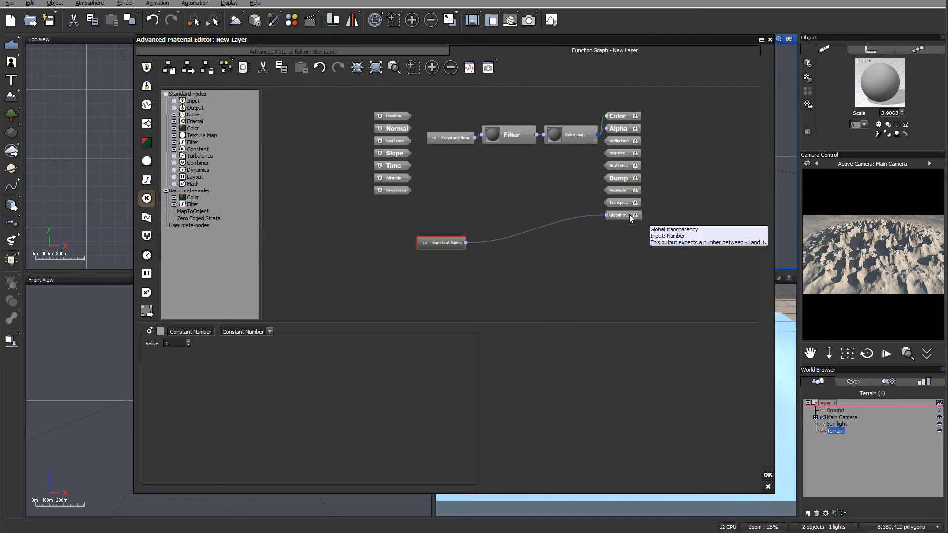
{"action": "double_click", "coordinate": [178, 344]}
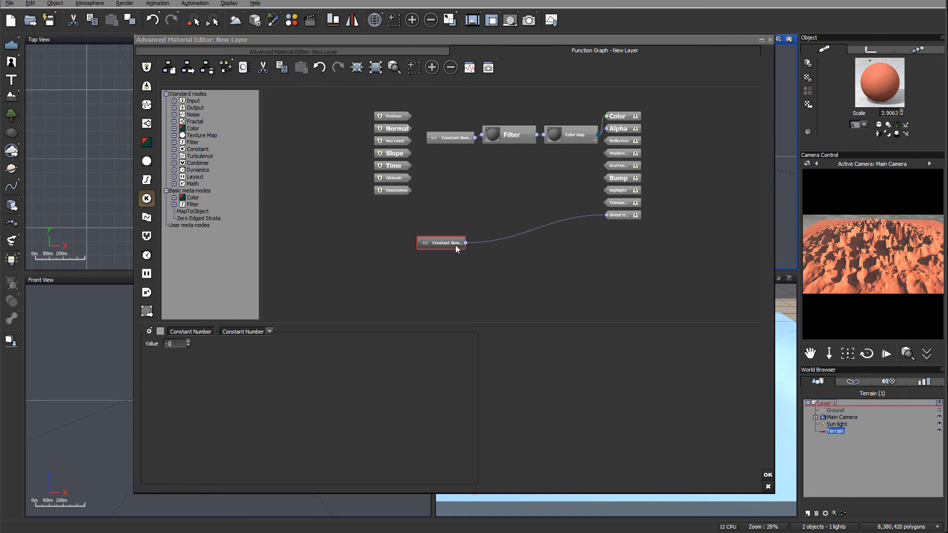
{"action": "left_click_drag", "start_coordinate": [455, 251], "coordinate": [452, 267]}
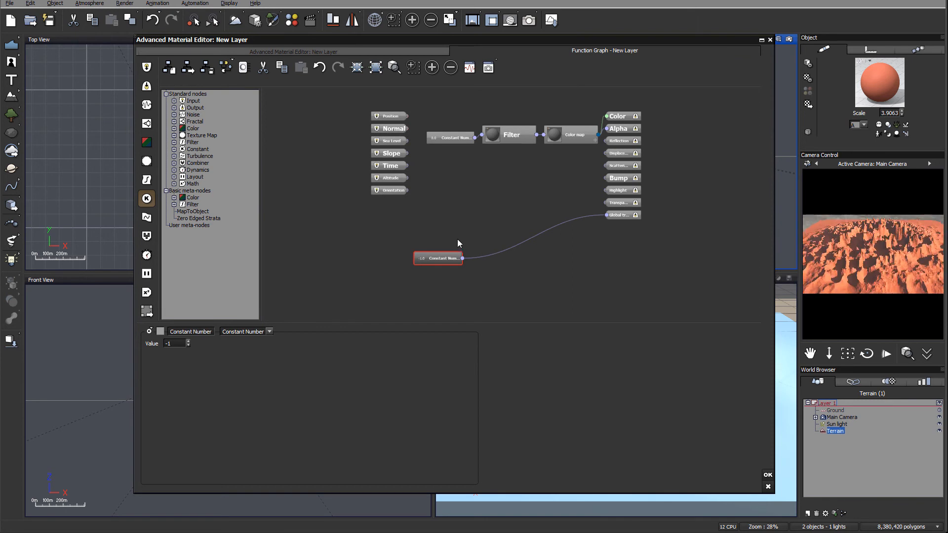
Step: Replace the Constant Number node with an External Dependency set to Terrain / TE Alt, connect it to Global transparency, and accept the material
{"action": "key", "text": "Delete"}
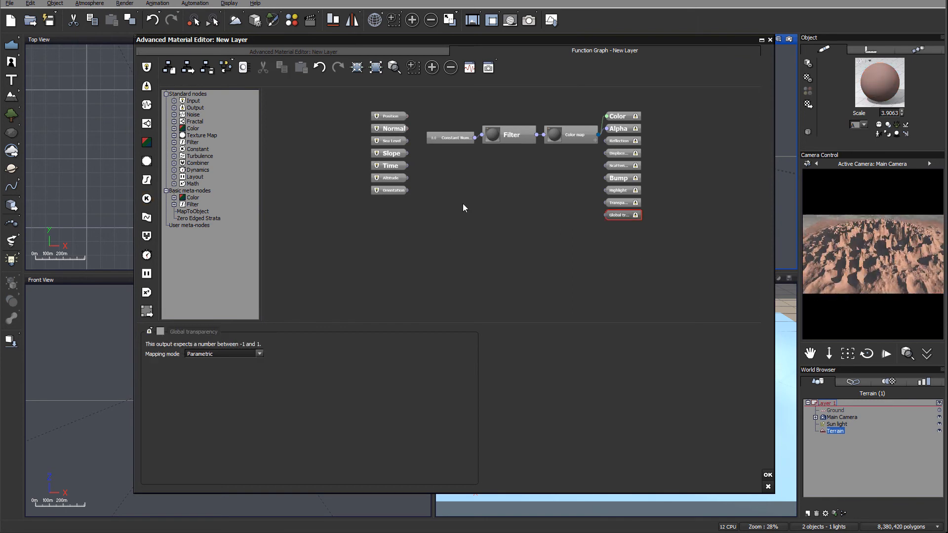
{"action": "right_click", "coordinate": [447, 198]}
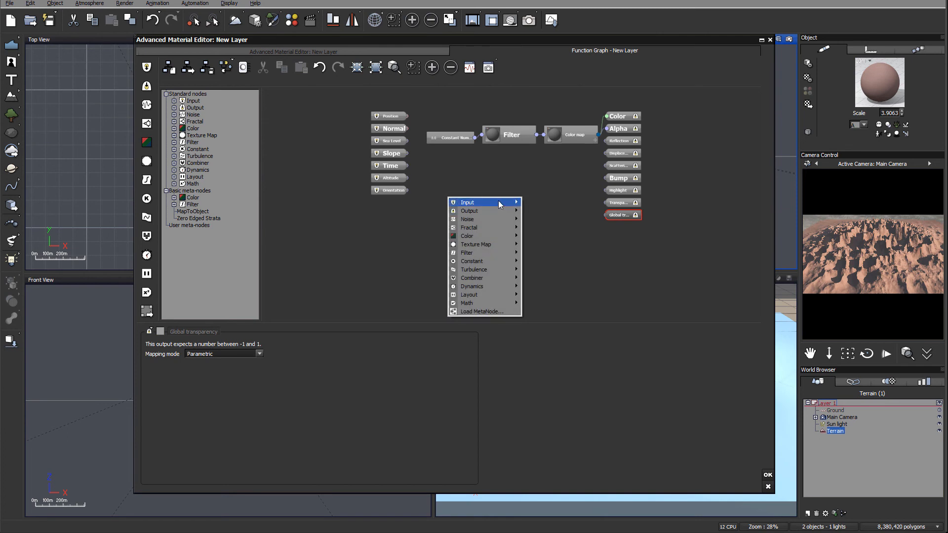
{"action": "mouse_move", "coordinate": [499, 203]}
{"action": "left_click", "coordinate": [558, 131]}
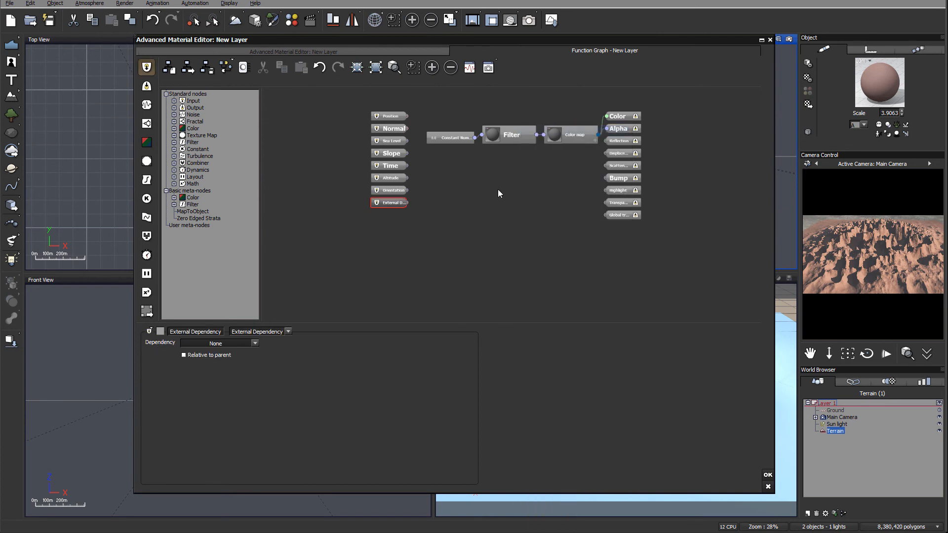
{"action": "left_click", "coordinate": [254, 342]}
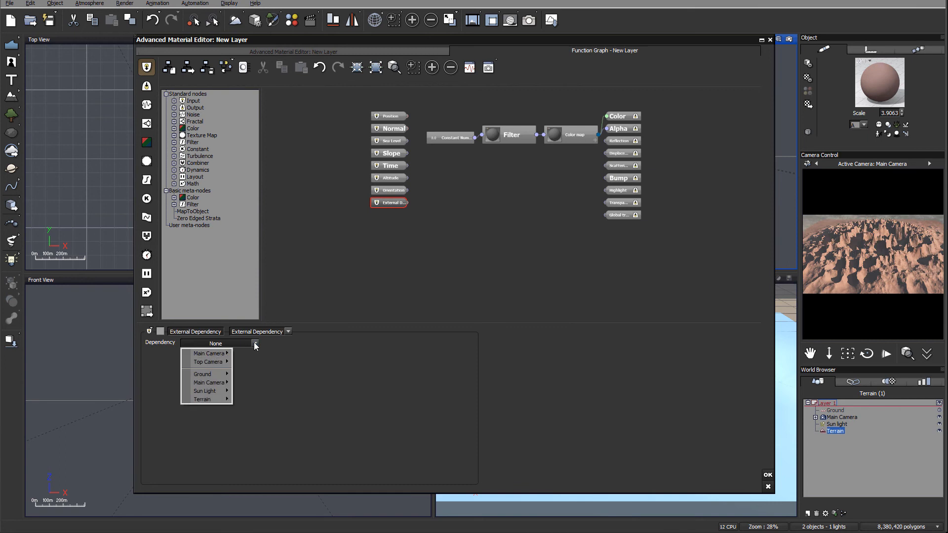
{"action": "mouse_move", "coordinate": [205, 399]}
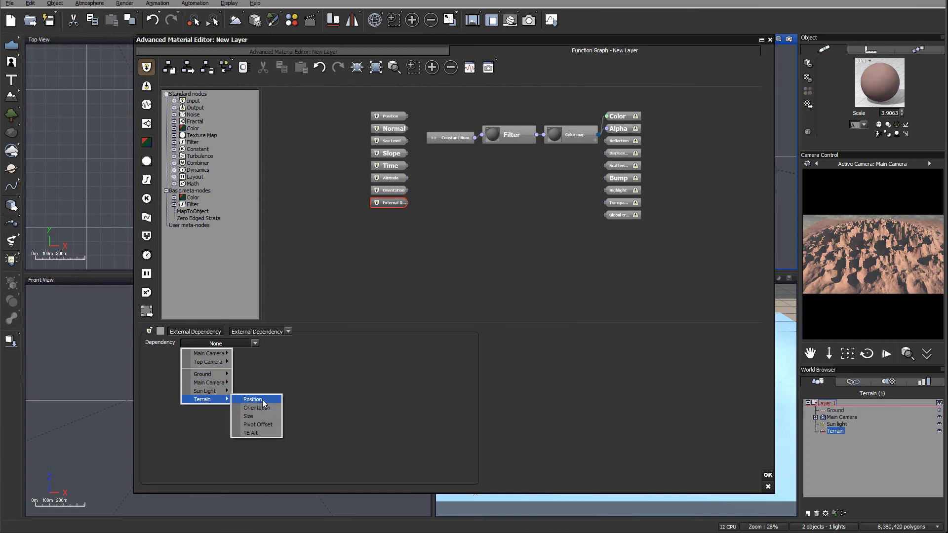
{"action": "left_click", "coordinate": [267, 434]}
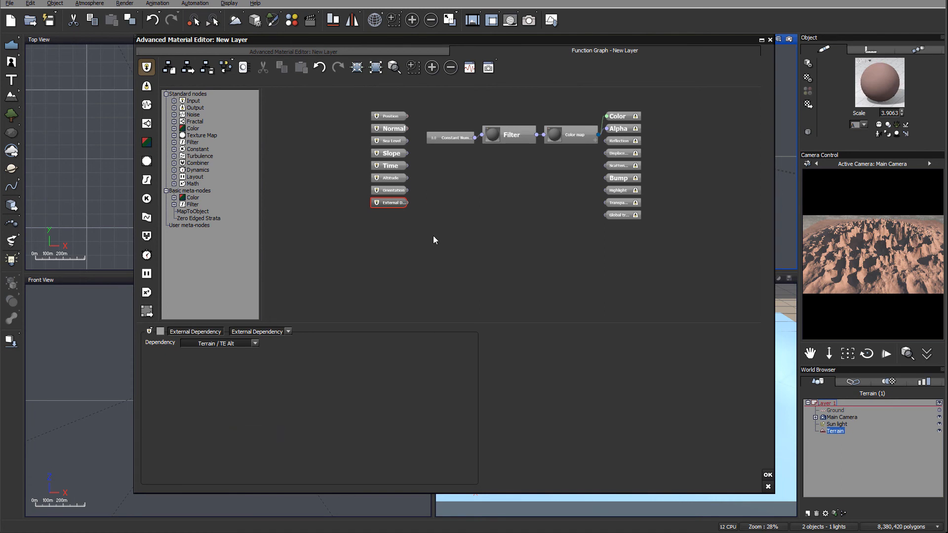
{"action": "left_click_drag", "start_coordinate": [406, 203], "coordinate": [606, 215]}
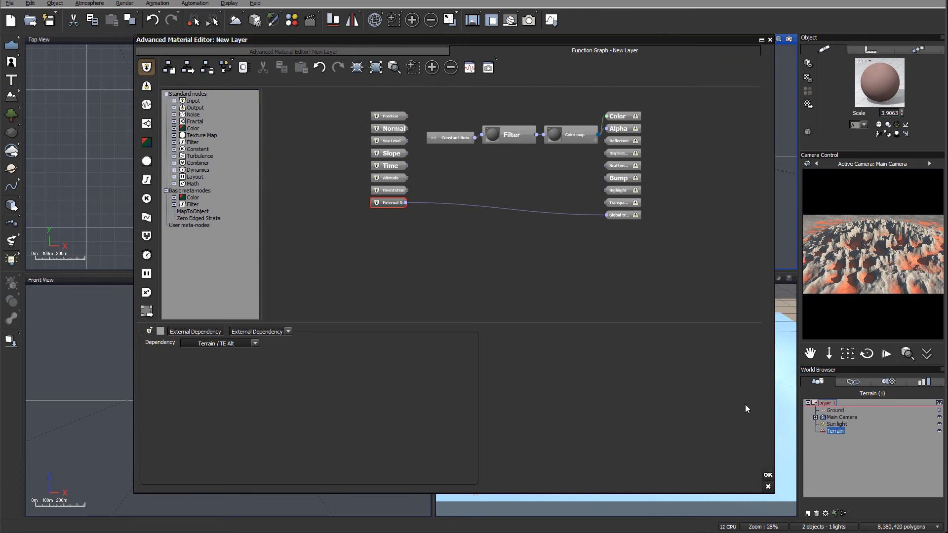
{"action": "left_click", "coordinate": [768, 475]}
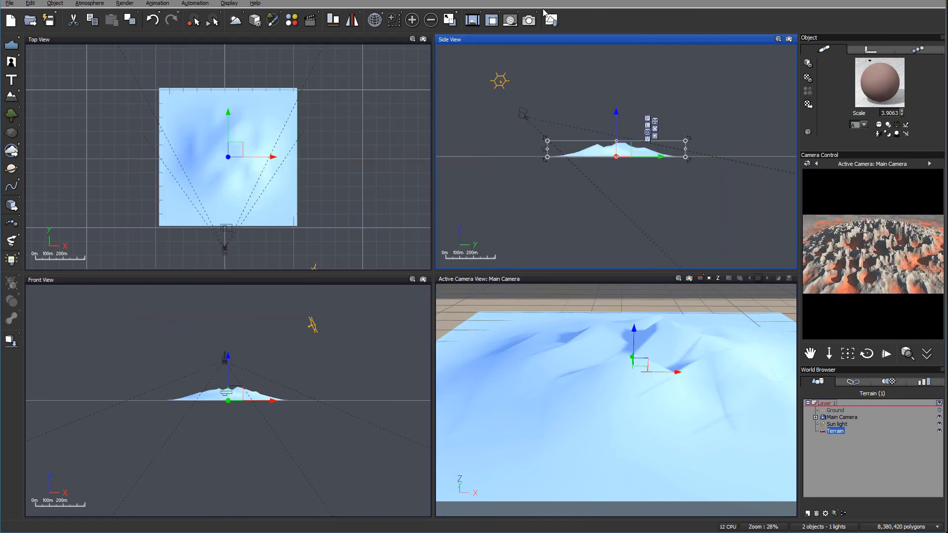
Step: Render the Main Camera view, accept the post render options, and close the render after examining where the new layer shows
{"action": "left_click", "coordinate": [531, 22]}
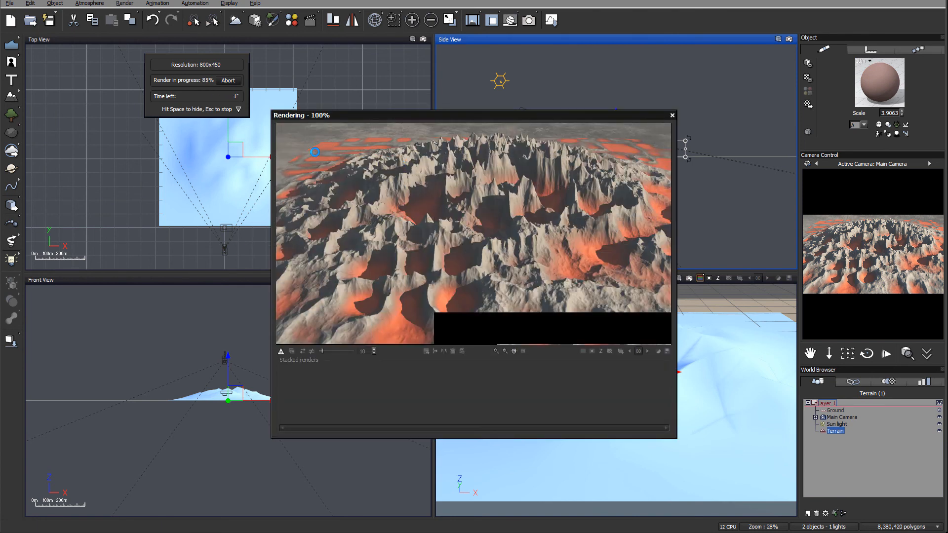
{"action": "left_click", "coordinate": [697, 280]}
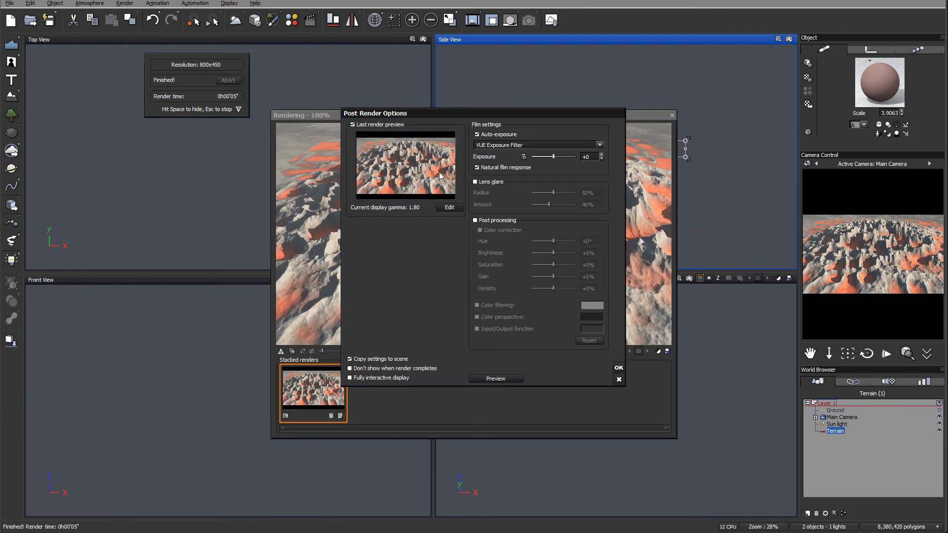
{"action": "left_click", "coordinate": [619, 368]}
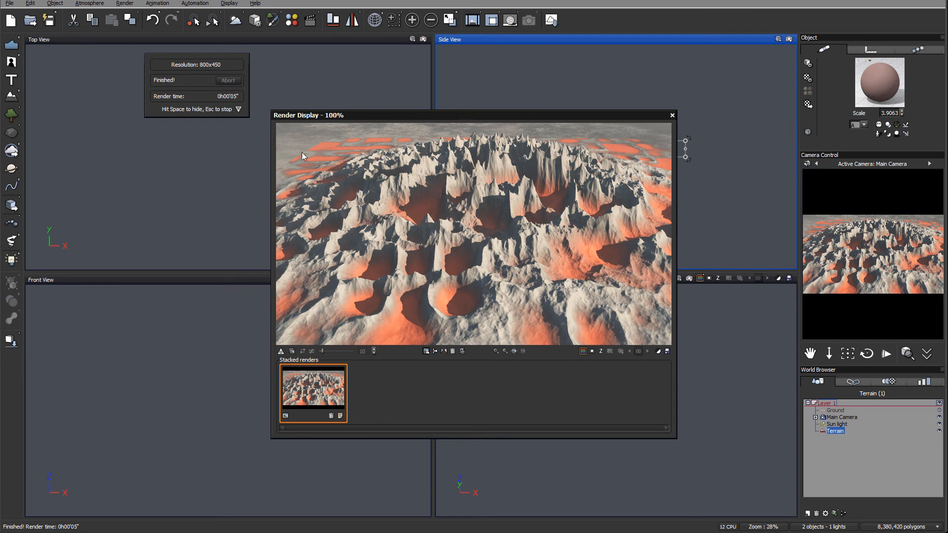
{"action": "left_click", "coordinate": [672, 116]}
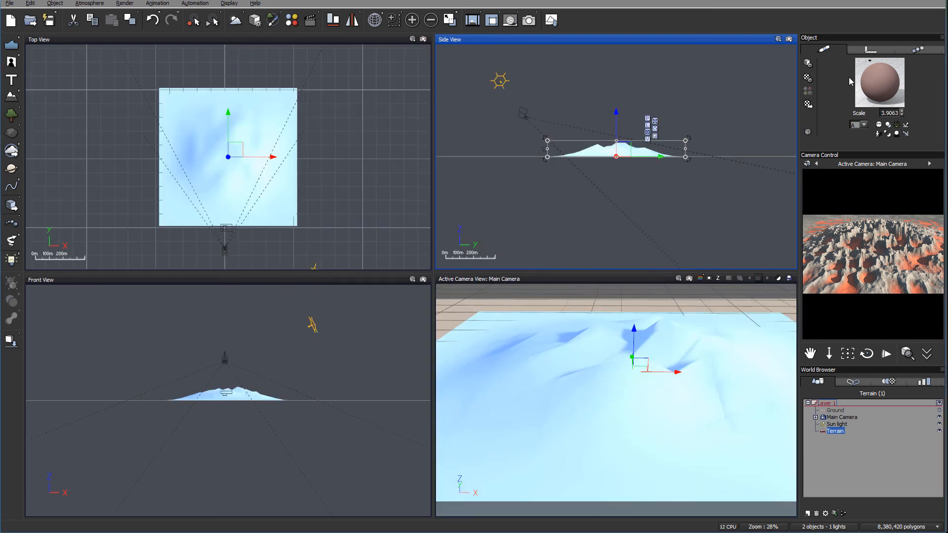
Step: Reopen the terrain's material and set the new layer's minimum altitude to -0.93 with 6% bottom fuzziness
{"action": "double_click", "coordinate": [866, 78]}
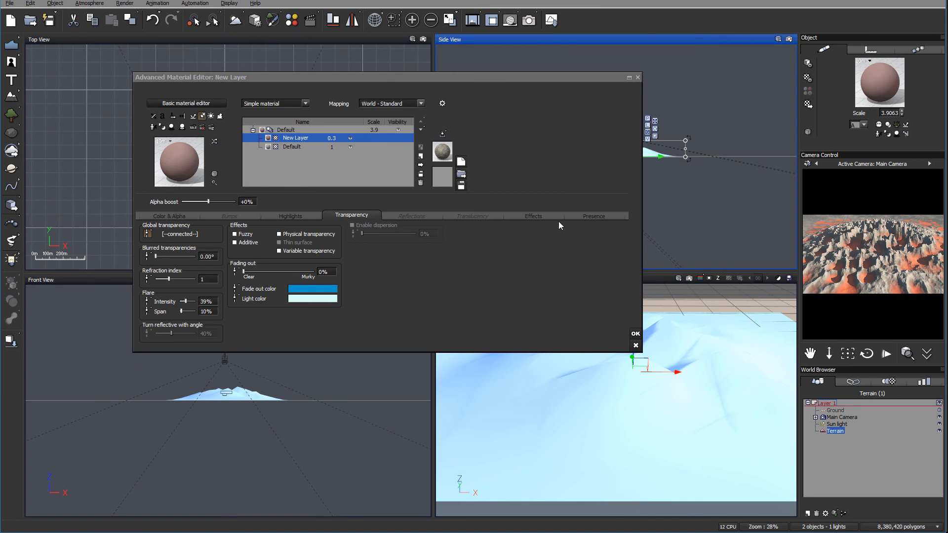
{"action": "left_click", "coordinate": [588, 217]}
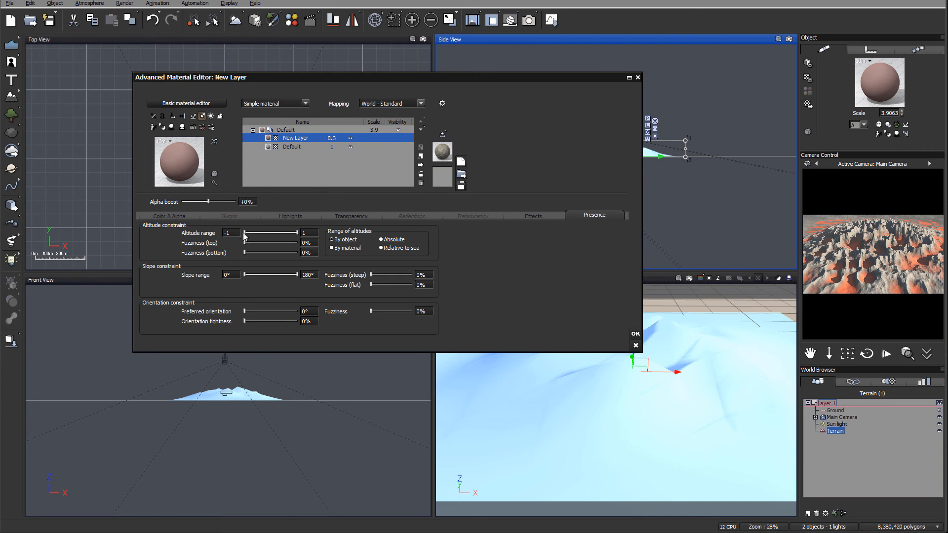
{"action": "left_click_drag", "start_coordinate": [243, 233], "coordinate": [252, 233]}
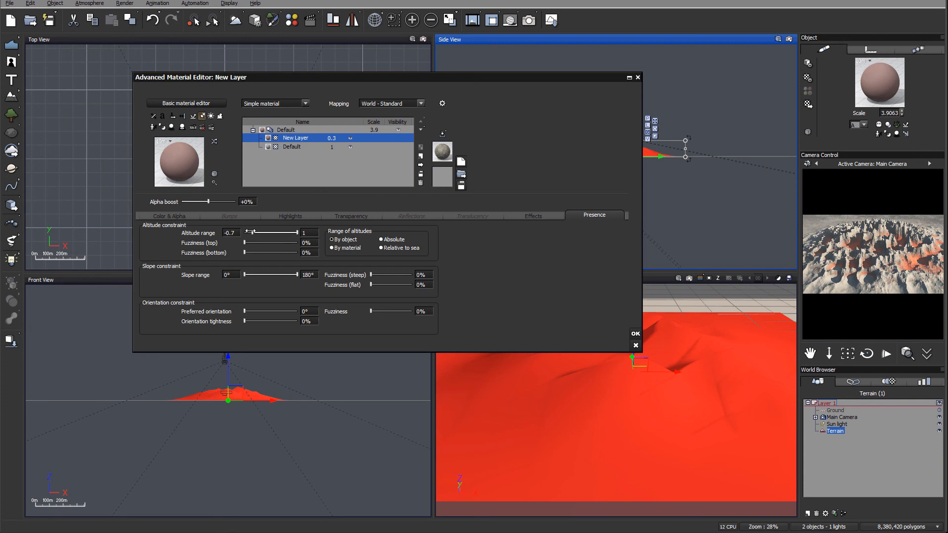
{"action": "left_click_drag", "start_coordinate": [251, 232], "coordinate": [242, 233]}
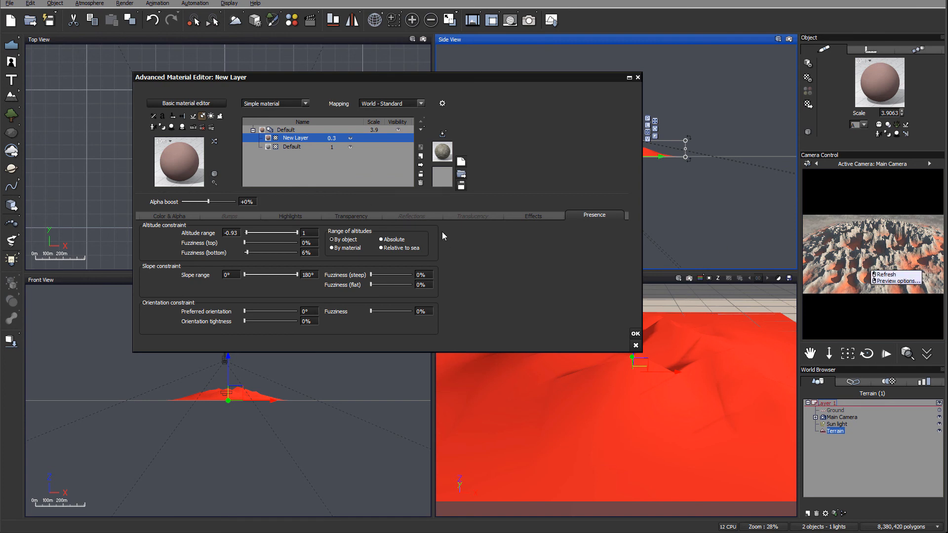
Step: Rename the salmon red layer as puddles and set its scale to 1
{"action": "double_click", "coordinate": [320, 138]}
{"action": "type", "text": "puddles"}
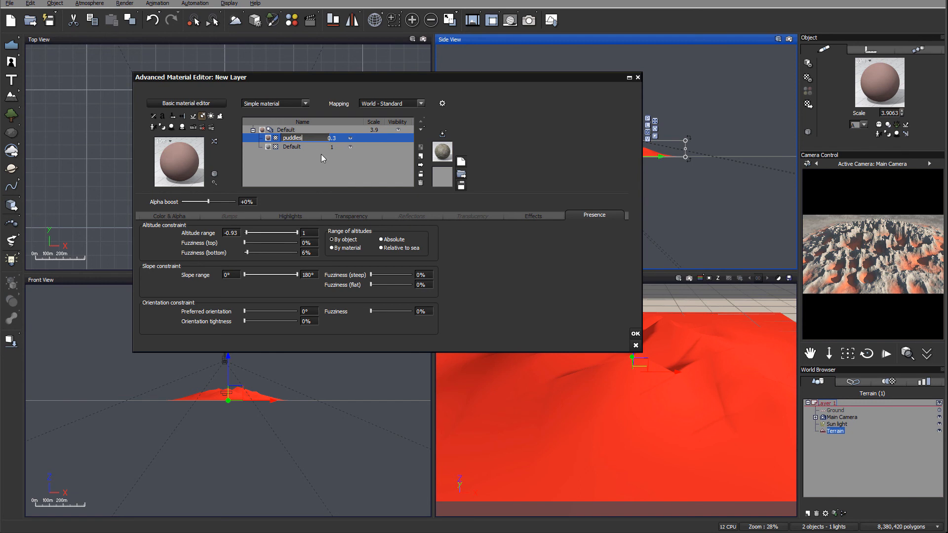
{"action": "left_click", "coordinate": [338, 139]}
{"action": "double_click", "coordinate": [338, 139]}
{"action": "type", "text": "1"}
{"action": "key", "text": "Return"}
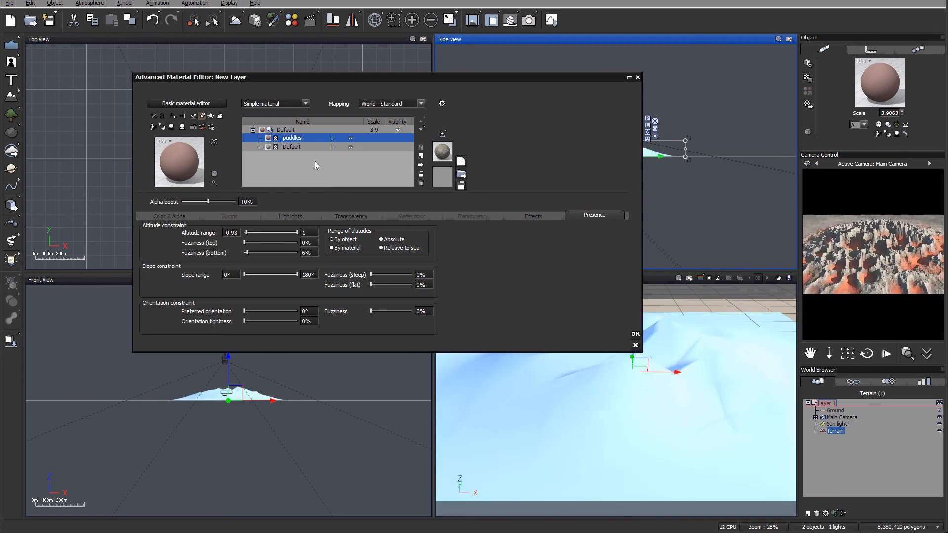
Step: Add another layer above puddles, name it edges, and set its scale to 1
{"action": "left_click", "coordinate": [420, 156]}
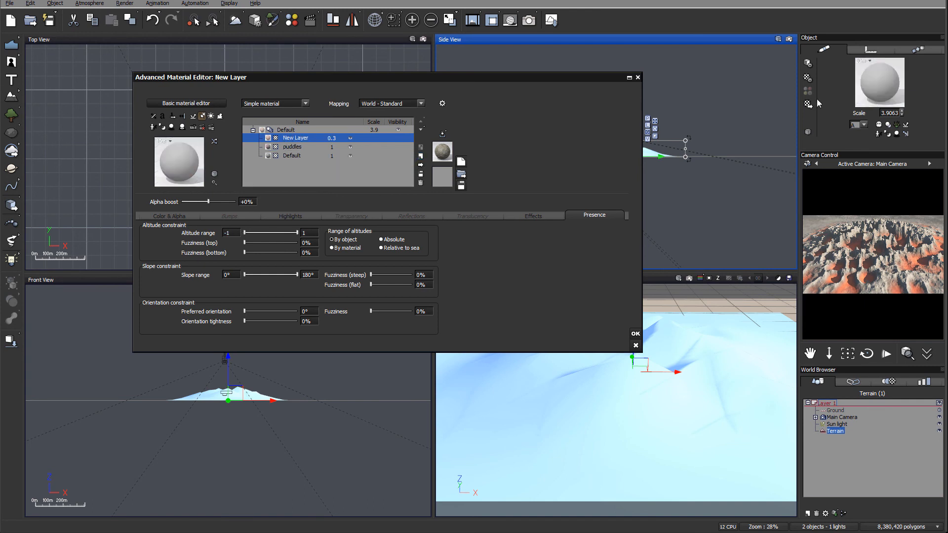
{"action": "left_click", "coordinate": [302, 140]}
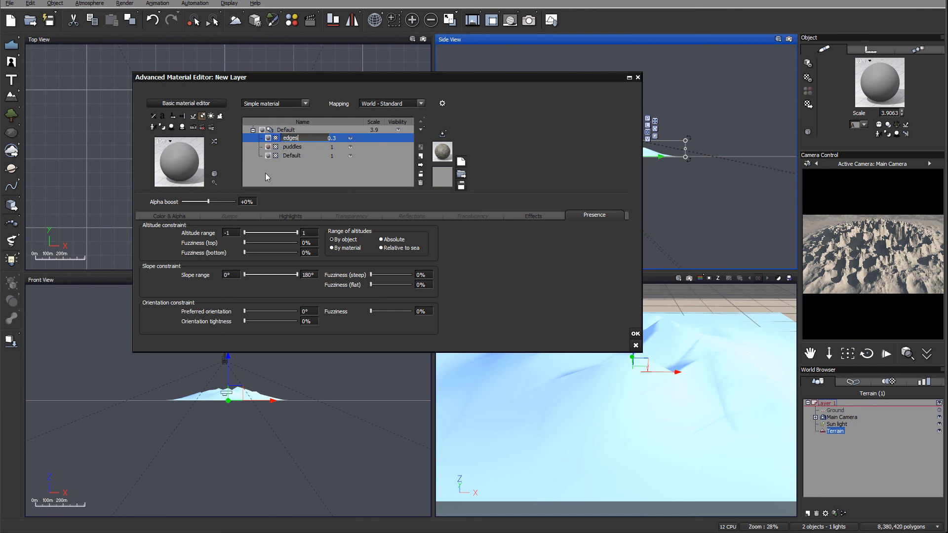
{"action": "key", "text": "Tab"}
{"action": "type", "text": "1"}
{"action": "key", "text": "Return"}
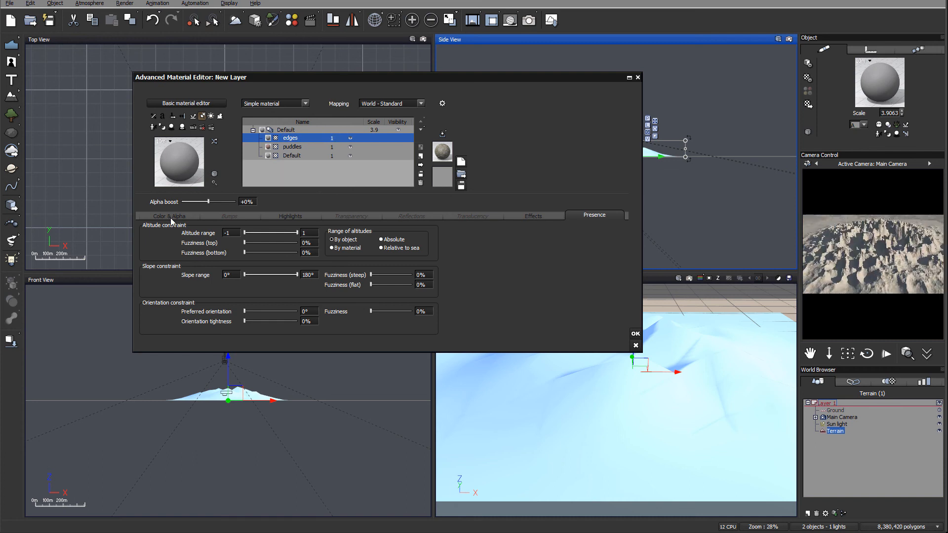
Step: Set the edges layer's overall color to light green, raise its global transparency to maximum, and open the function graph driving it
{"action": "left_click", "coordinate": [169, 215]}
{"action": "left_click", "coordinate": [355, 234]}
{"action": "left_click", "coordinate": [321, 174]}
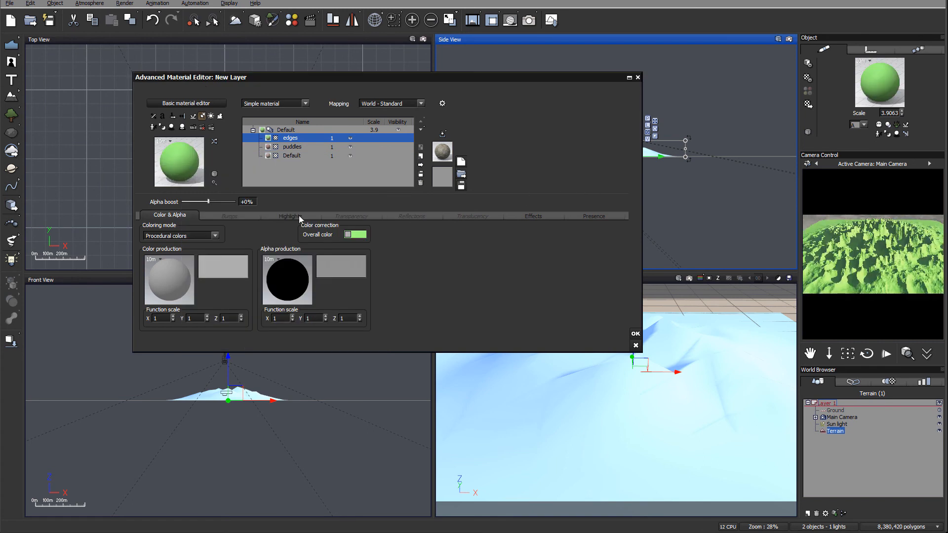
{"action": "left_click", "coordinate": [350, 217]}
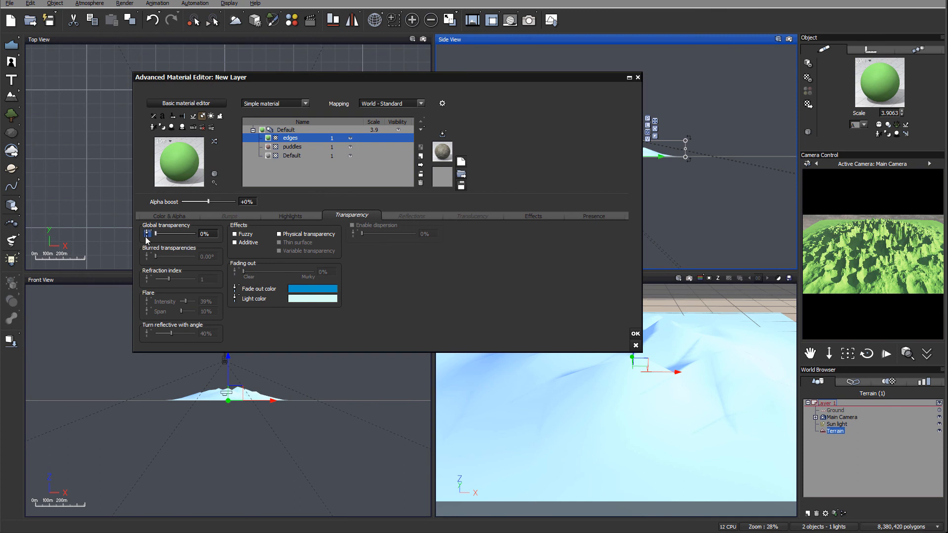
{"action": "left_click_drag", "start_coordinate": [158, 233], "coordinate": [197, 233]}
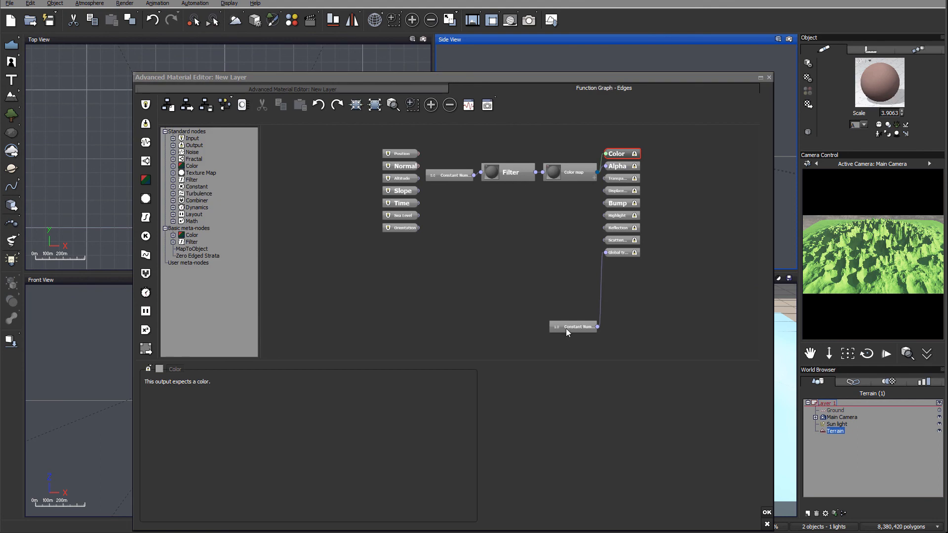
Step: Move the Constant Number node feeding the edges layer's Global transparency below the input nodes and set its value to -1
{"action": "left_click_drag", "start_coordinate": [567, 329], "coordinate": [422, 264]}
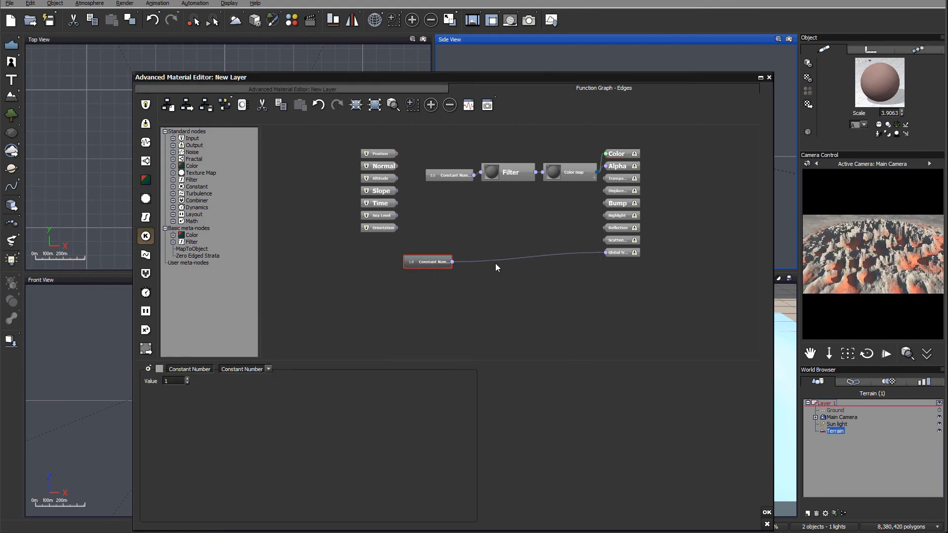
{"action": "double_click", "coordinate": [173, 381]}
{"action": "type", "text": "-1"}
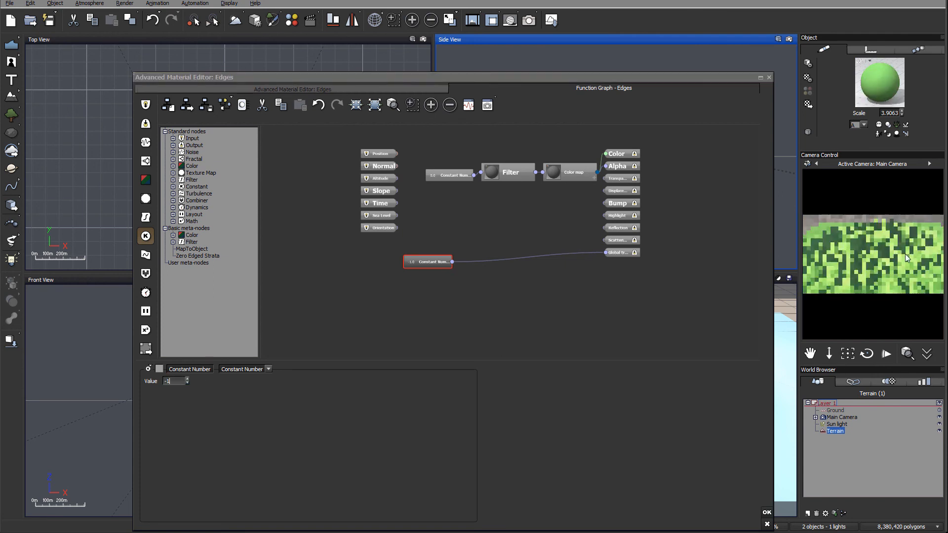
{"action": "double_click", "coordinate": [433, 262]}
{"action": "left_click", "coordinate": [488, 283]}
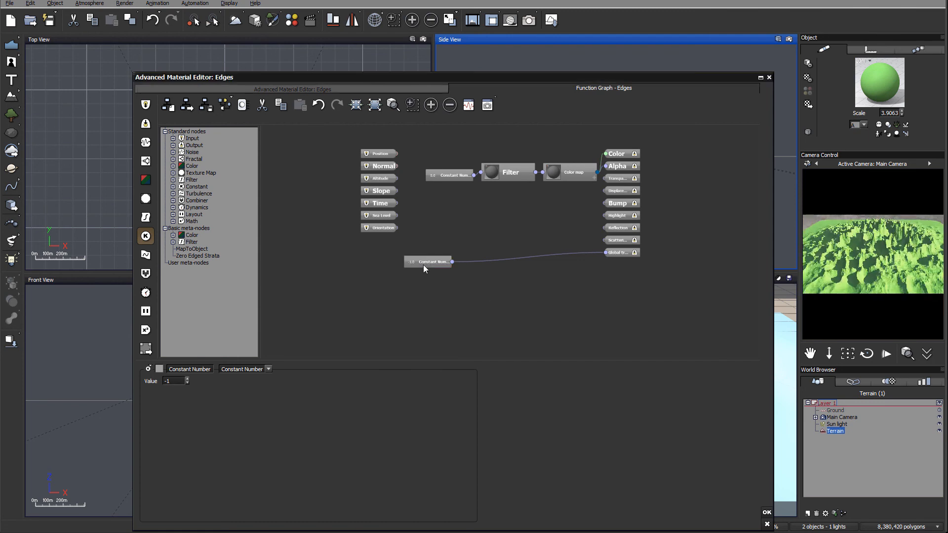
Step: Replace the edges layer's Constant Number node with an External Dependency input set to Terrain / TE Alt
{"action": "left_click", "coordinate": [426, 259]}
{"action": "key", "text": "Delete"}
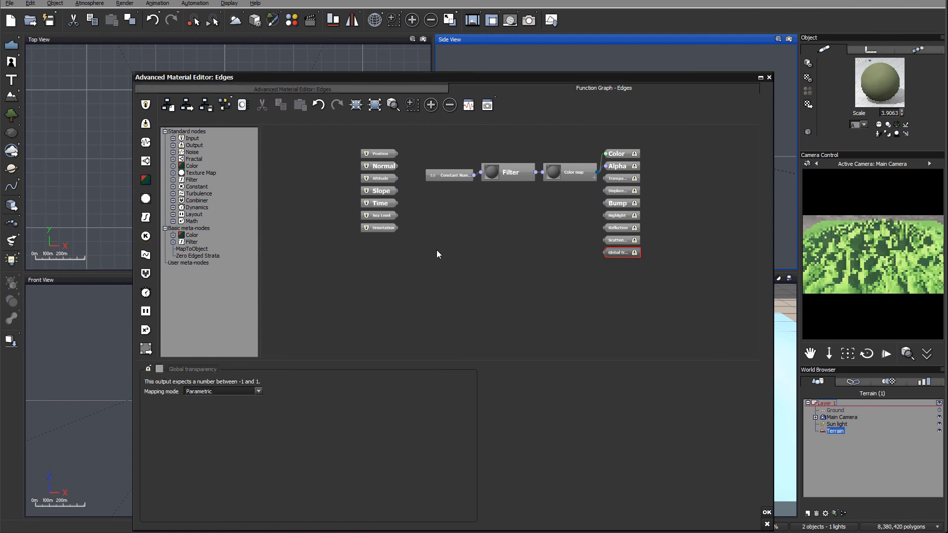
{"action": "right_click", "coordinate": [437, 249]}
{"action": "mouse_move", "coordinate": [496, 262]}
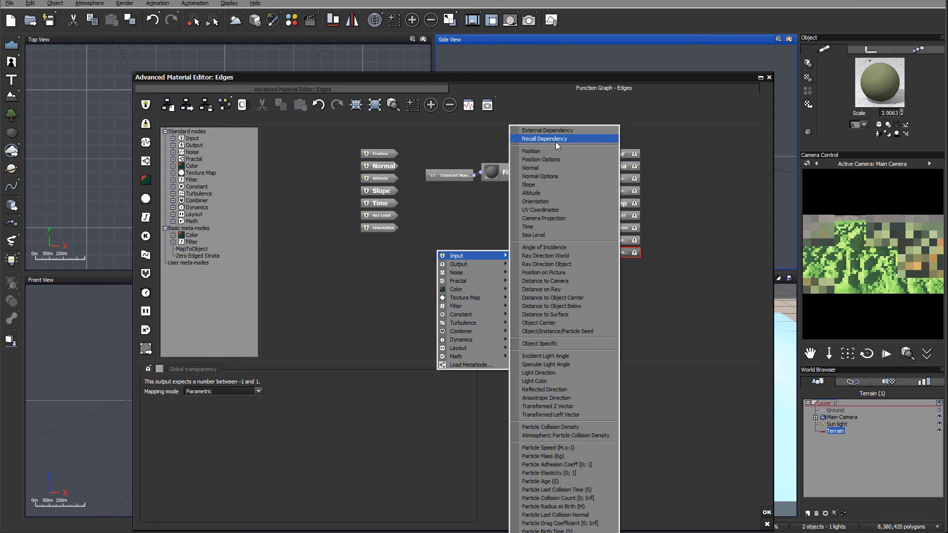
{"action": "left_click", "coordinate": [546, 130]}
{"action": "left_click", "coordinate": [254, 380]}
{"action": "mouse_move", "coordinate": [208, 438]}
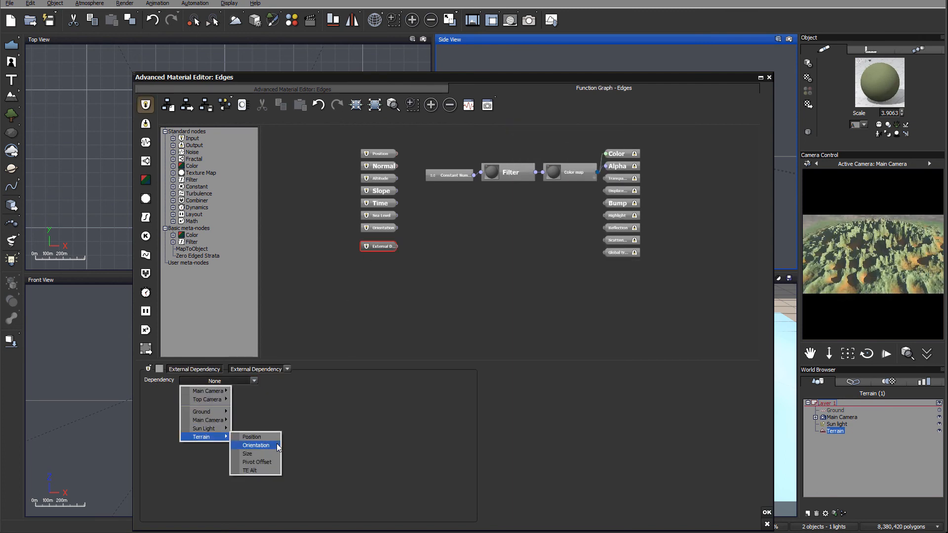
{"action": "left_click", "coordinate": [254, 470]}
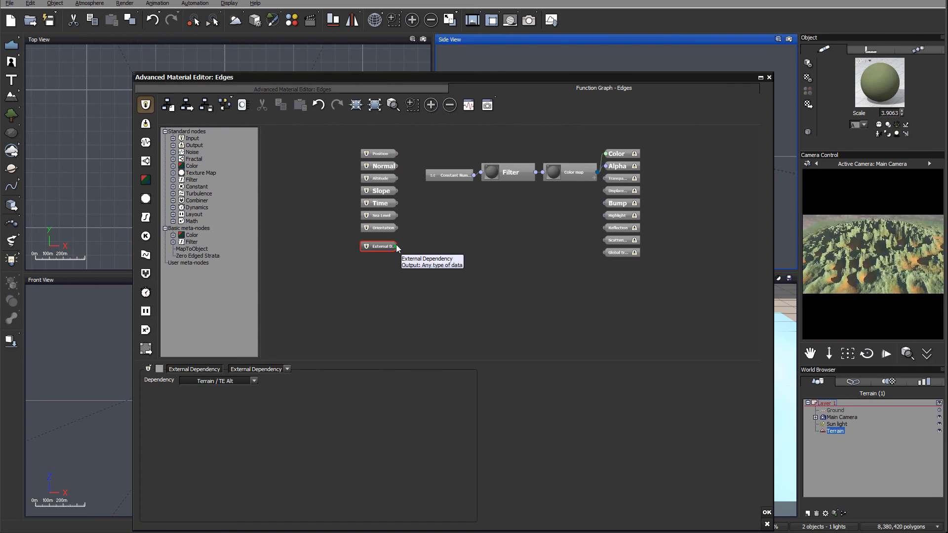
{"action": "left_click", "coordinate": [377, 256]}
Step: Add an Opposite (-X) filter, connect it between the External Dependency and Global transparency, and align it with the input node
{"action": "right_click", "coordinate": [475, 250]}
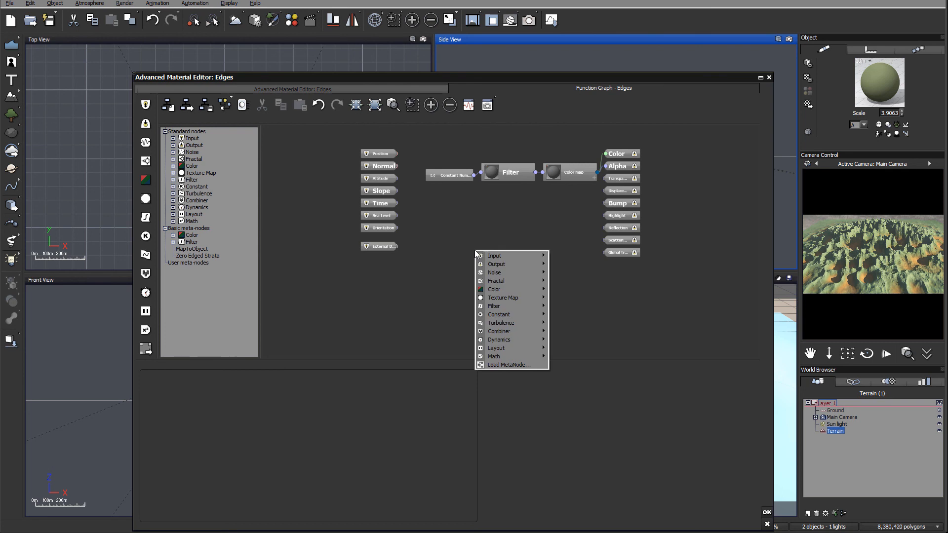
{"action": "mouse_move", "coordinate": [513, 302]}
{"action": "left_click", "coordinate": [612, 357]}
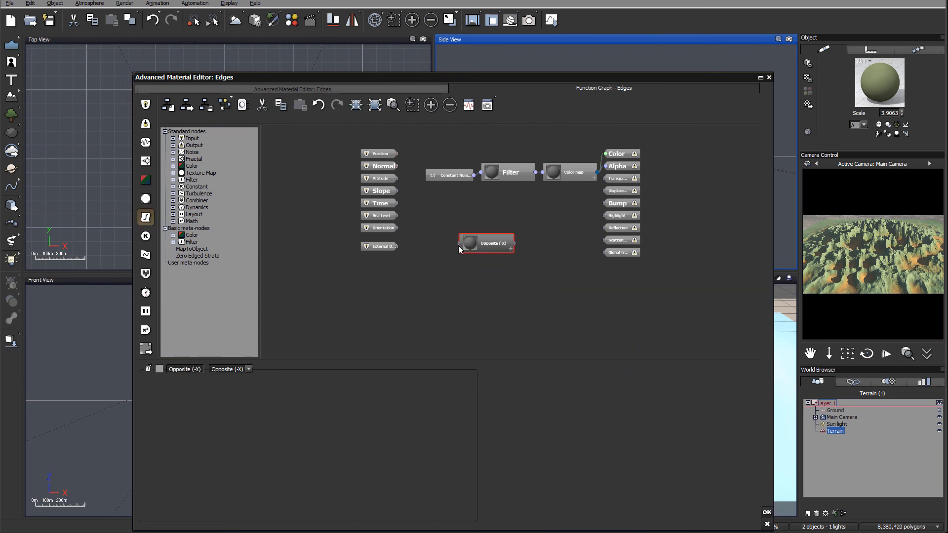
{"action": "left_click_drag", "start_coordinate": [460, 243], "coordinate": [395, 246]}
{"action": "left_click_drag", "start_coordinate": [514, 245], "coordinate": [606, 252]}
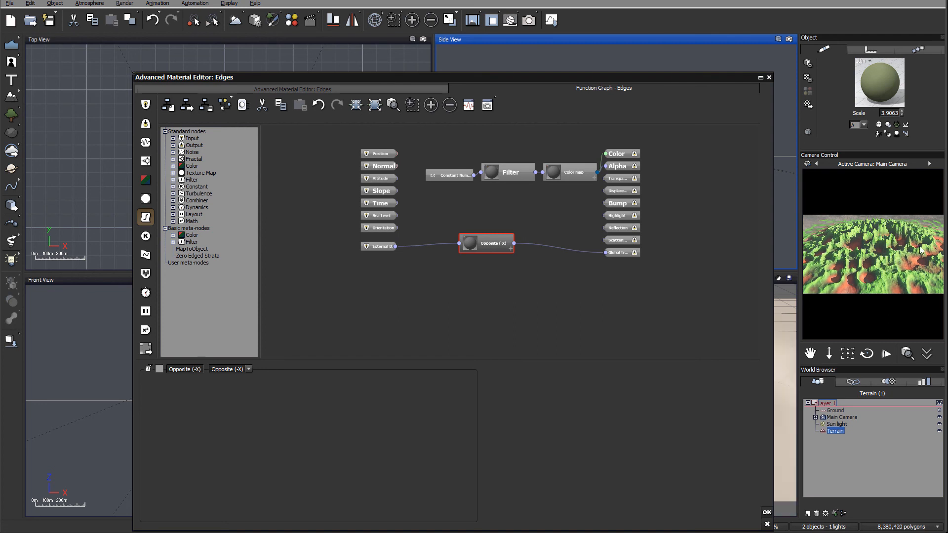
{"action": "left_click_drag", "start_coordinate": [492, 242], "coordinate": [464, 245]}
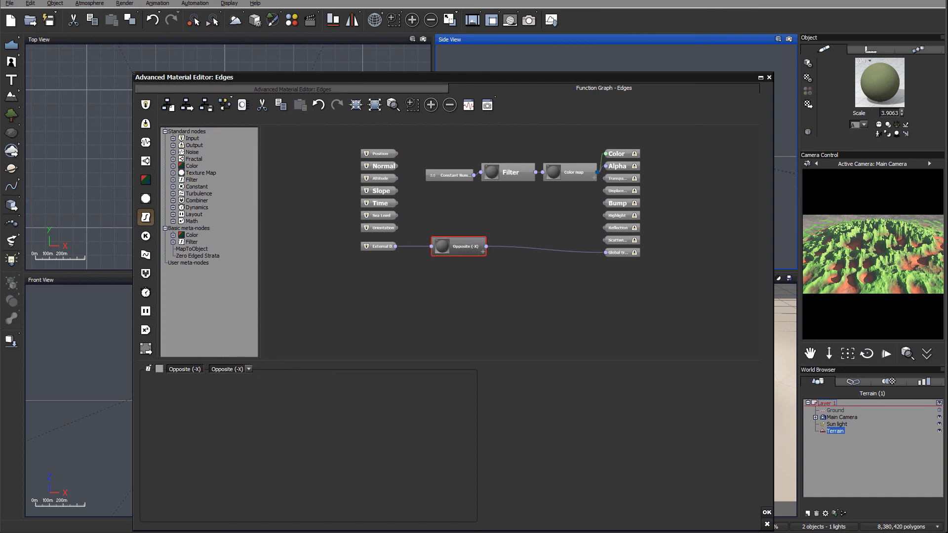
Step: Add a Filter node and connect it between the Opposite (-X) node and the edges layer's Global transparency output
{"action": "left_click", "coordinate": [809, 212]}
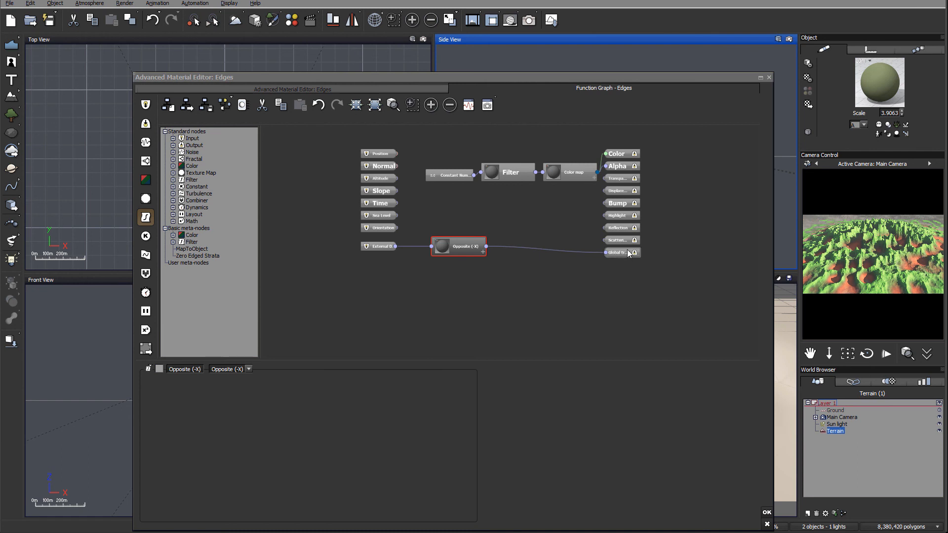
{"action": "right_click", "coordinate": [530, 231]}
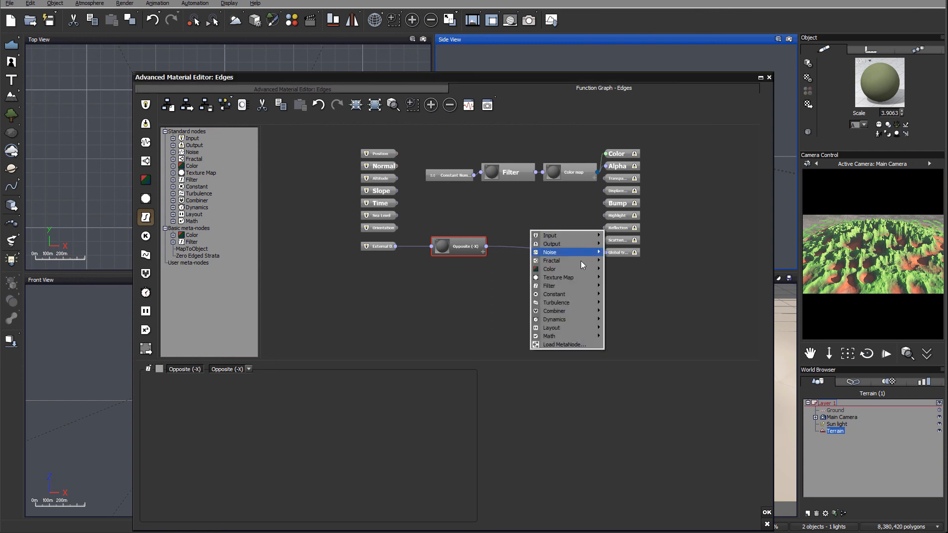
{"action": "mouse_move", "coordinate": [578, 263]}
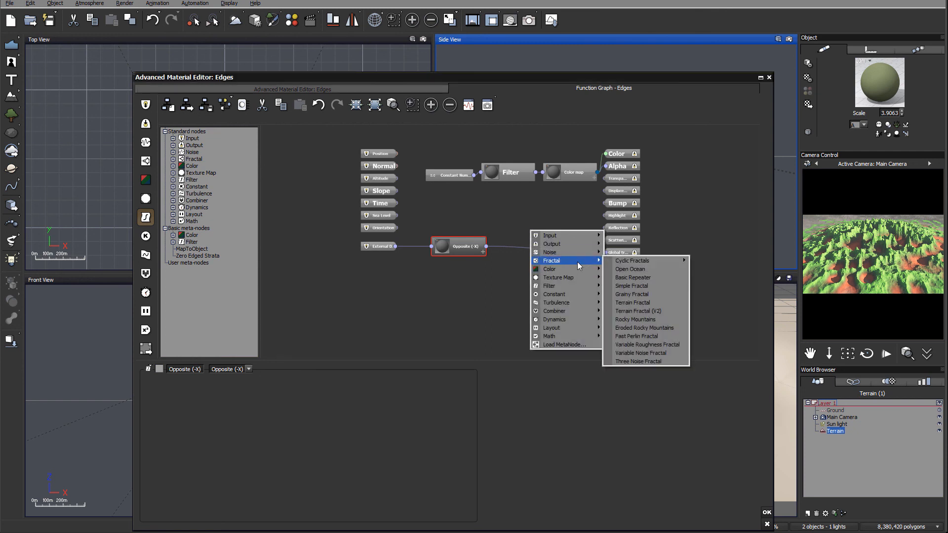
{"action": "mouse_move", "coordinate": [572, 286]}
{"action": "mouse_move", "coordinate": [636, 288]}
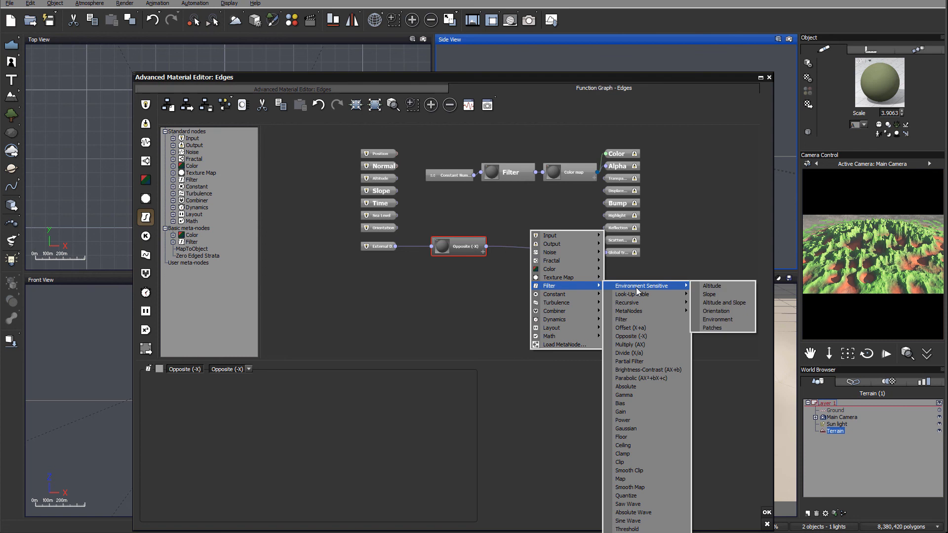
{"action": "left_click", "coordinate": [634, 320]}
{"action": "left_click_drag", "start_coordinate": [512, 222], "coordinate": [486, 246]}
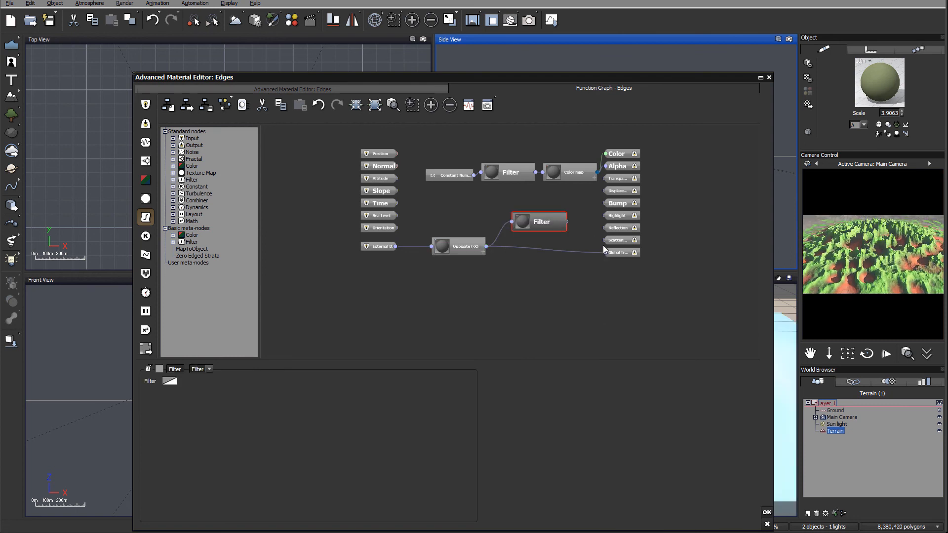
{"action": "left_click_drag", "start_coordinate": [606, 252], "coordinate": [554, 229]}
Step: Edit the new filter's profile by adding two keypoints, at about X -0.64, Y -0.07 and X 0.28, Y 0.67
{"action": "right_click", "coordinate": [168, 383]}
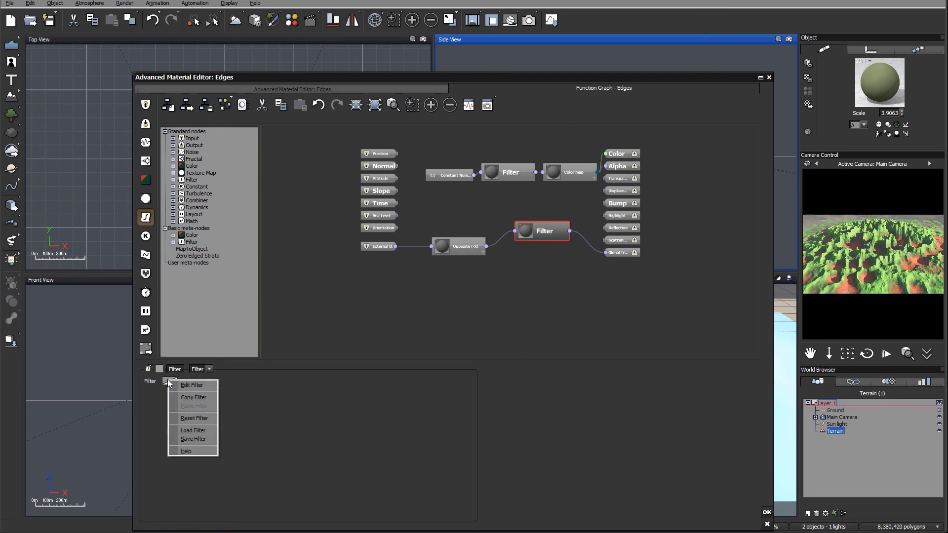
{"action": "left_click", "coordinate": [191, 385]}
{"action": "left_click_drag", "start_coordinate": [326, 266], "coordinate": [338, 268]}
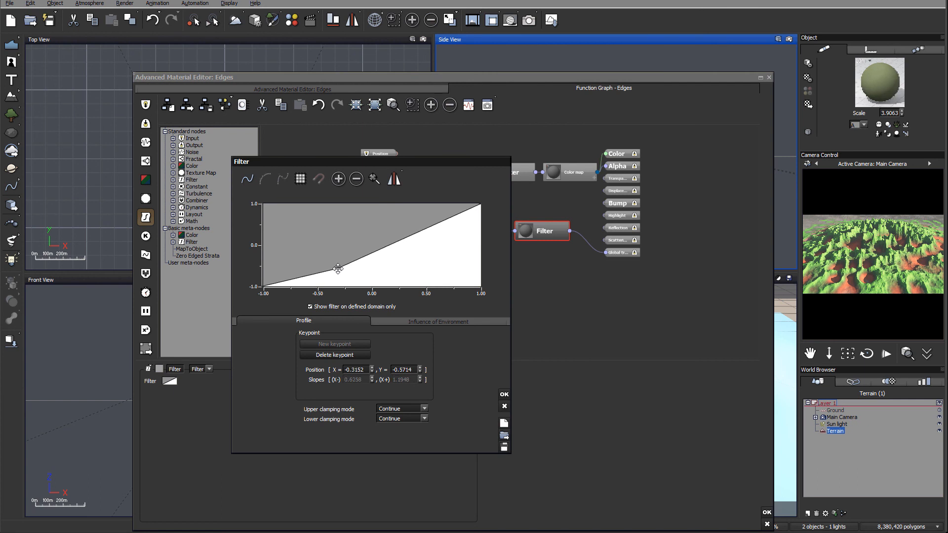
{"action": "left_click", "coordinate": [435, 228]}
{"action": "left_click_drag", "start_coordinate": [435, 228], "coordinate": [403, 218]}
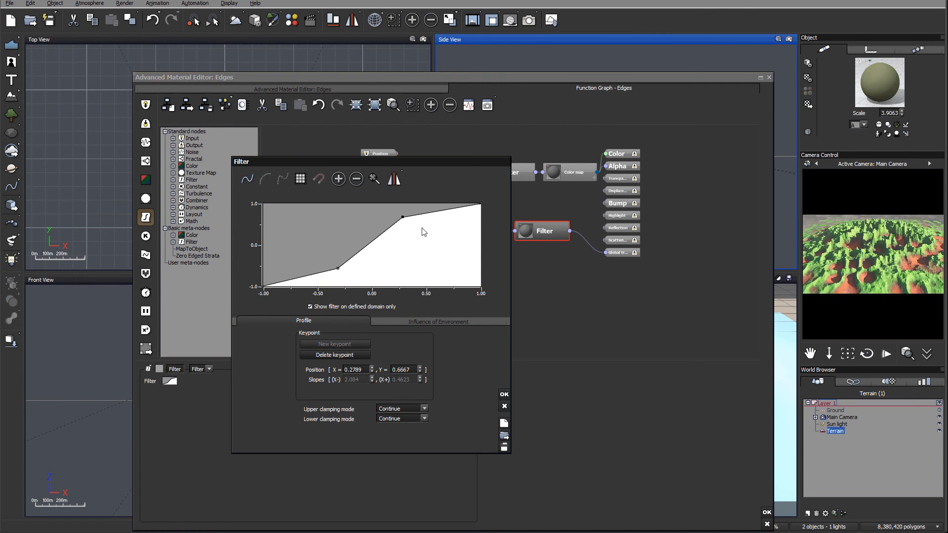
{"action": "left_click_drag", "start_coordinate": [338, 268], "coordinate": [303, 248]}
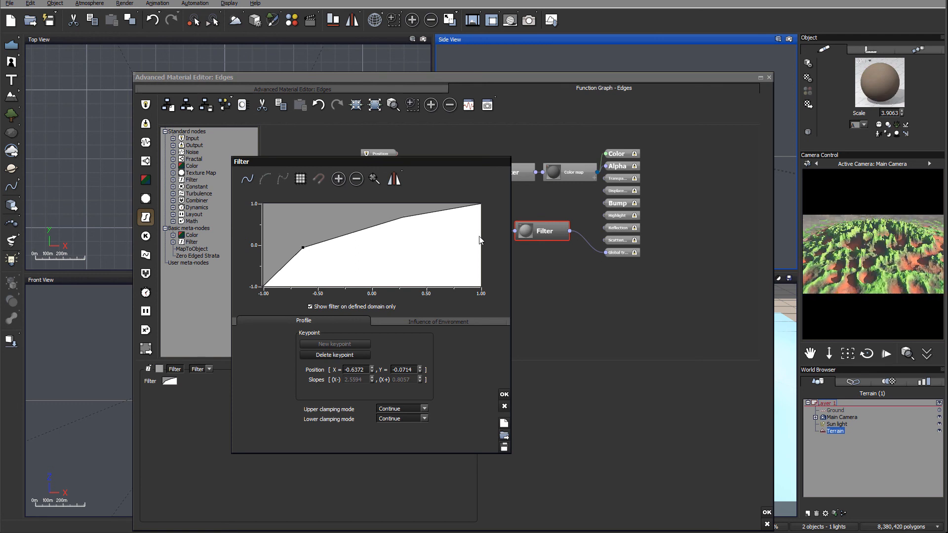
Step: Try a smoothed filter curve with keypoints near X 0.15, Y 0.77 and X -0.48, Y -0.43, and return it to straight segments
{"action": "left_click", "coordinate": [247, 179]}
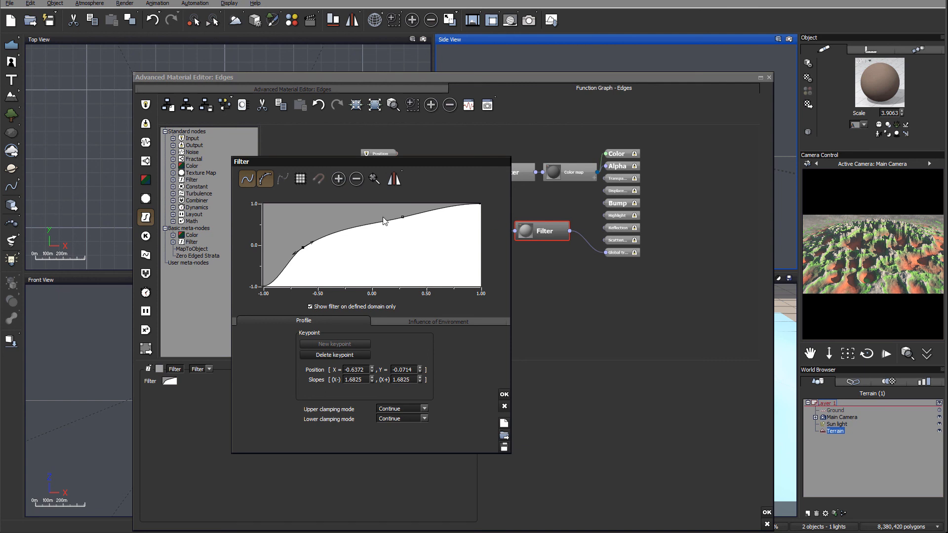
{"action": "left_click_drag", "start_coordinate": [402, 213], "coordinate": [389, 212]}
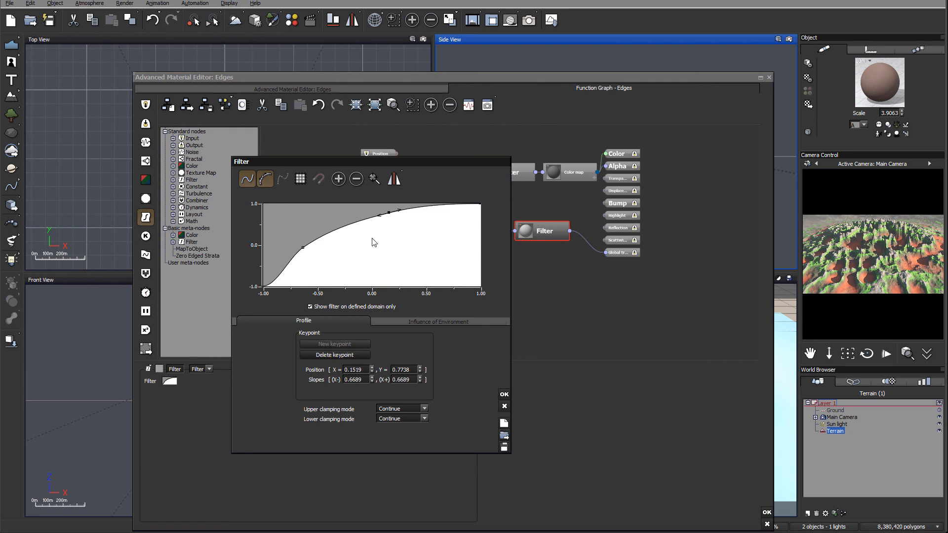
{"action": "left_click_drag", "start_coordinate": [303, 247], "coordinate": [320, 263]}
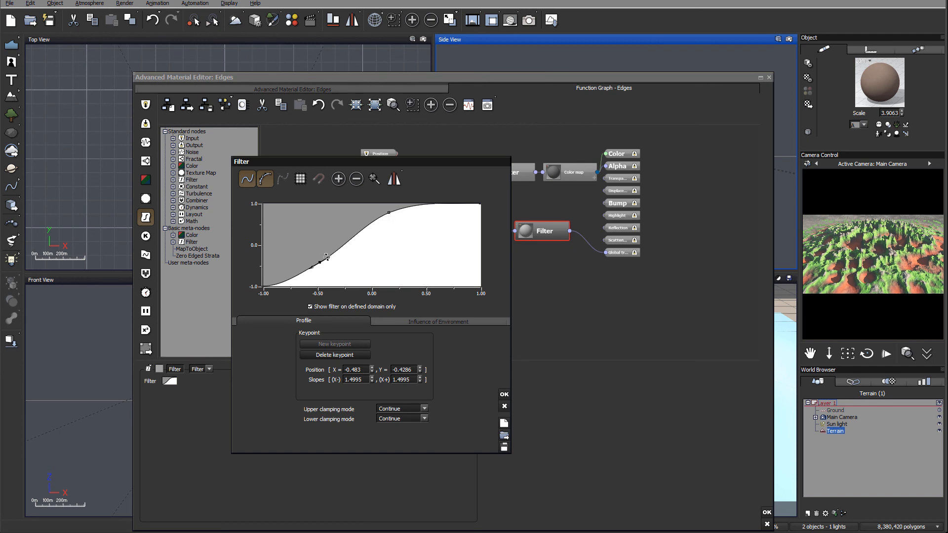
{"action": "left_click", "coordinate": [281, 180]}
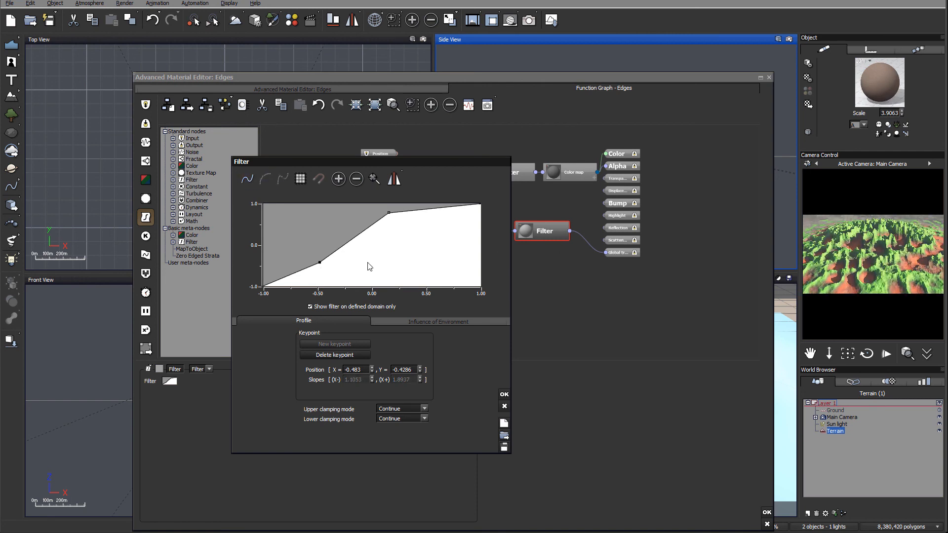
Step: Shift the filter's upper keypoint toward the curve's high end, place the lower one at about X -0.64, Y -0.20, and accept the filter
{"action": "left_click_drag", "start_coordinate": [320, 262], "coordinate": [319, 272]}
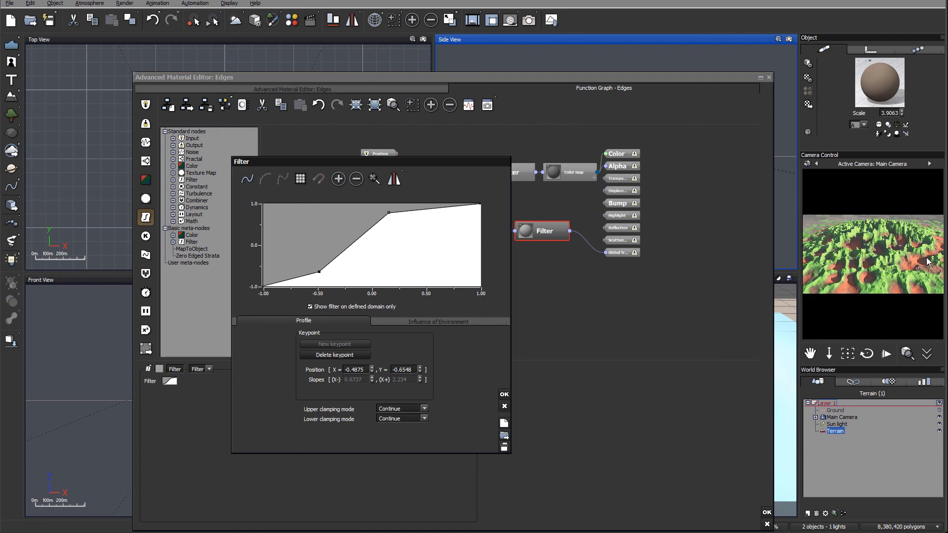
{"action": "left_click_drag", "start_coordinate": [388, 212], "coordinate": [432, 216]}
{"action": "left_click_drag", "start_coordinate": [319, 271], "coordinate": [303, 263]}
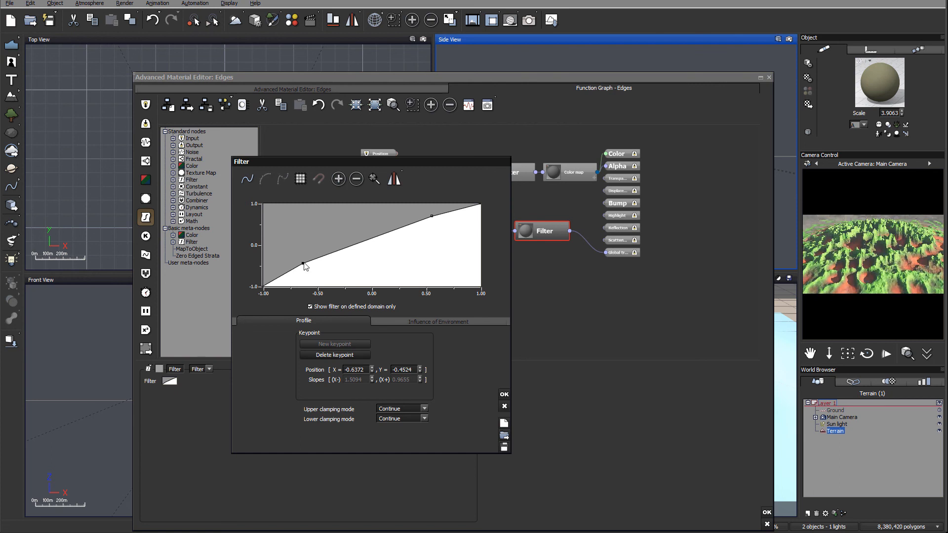
{"action": "left_click_drag", "start_coordinate": [304, 264], "coordinate": [303, 254]}
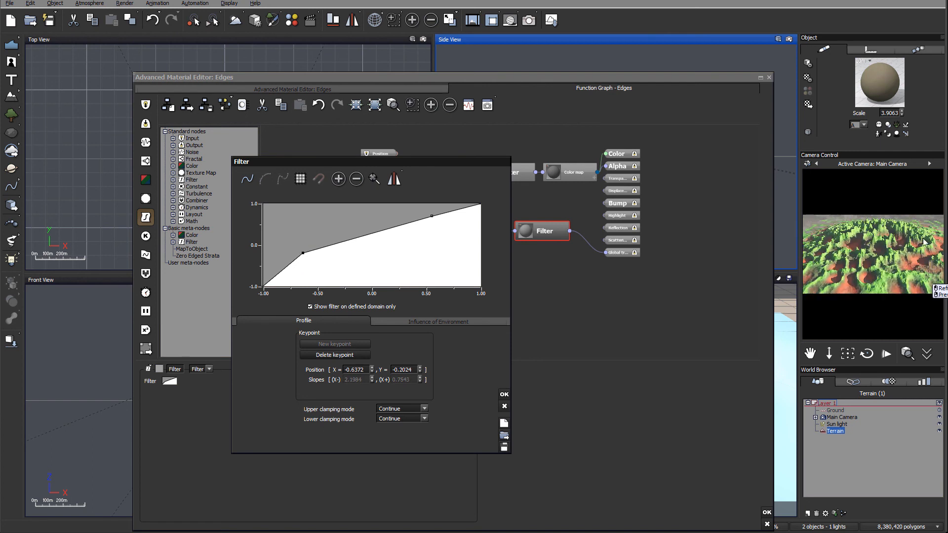
{"action": "left_click", "coordinate": [503, 394]}
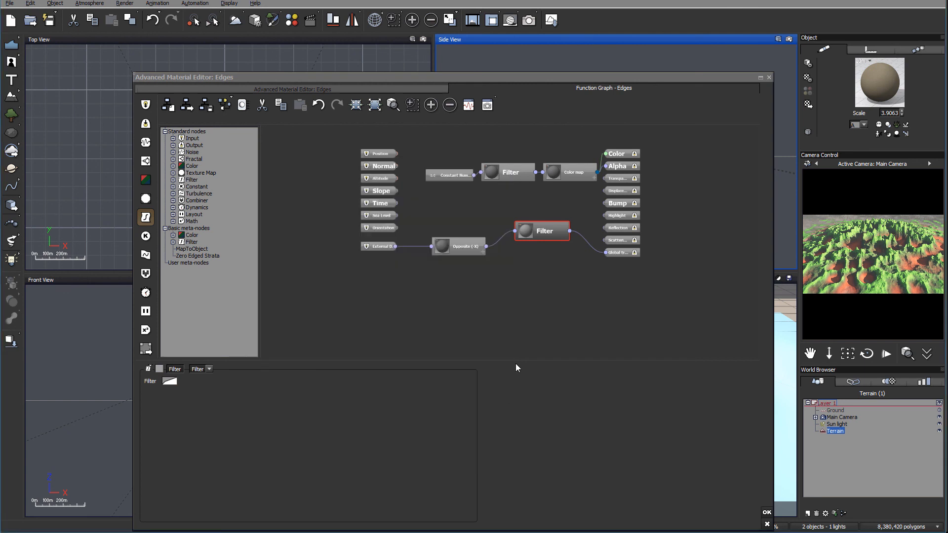
Step: Reset the edges layer's overall color, change it to a muted green of about RGB 118, 148, 107, and accept the material
{"action": "left_click", "coordinate": [253, 87]}
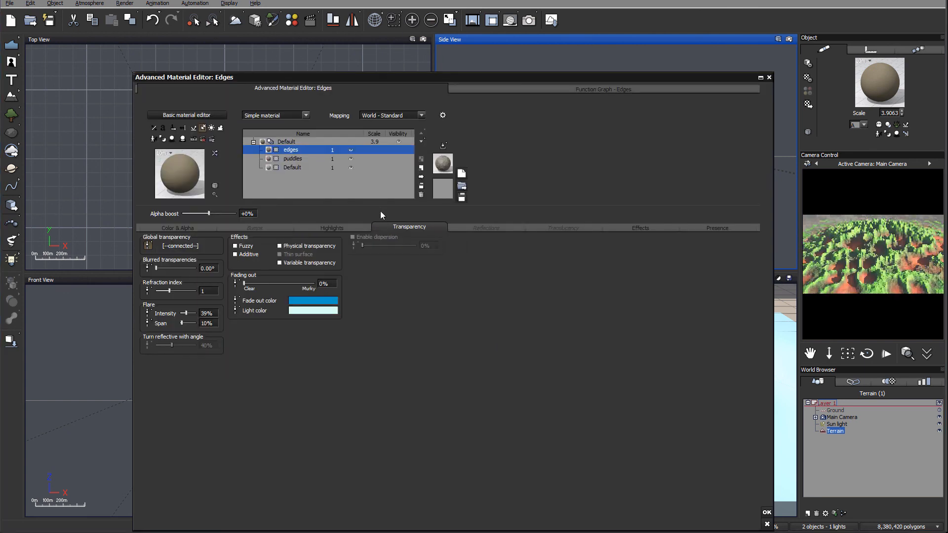
{"action": "left_click", "coordinate": [197, 226]}
{"action": "right_click", "coordinate": [360, 249]}
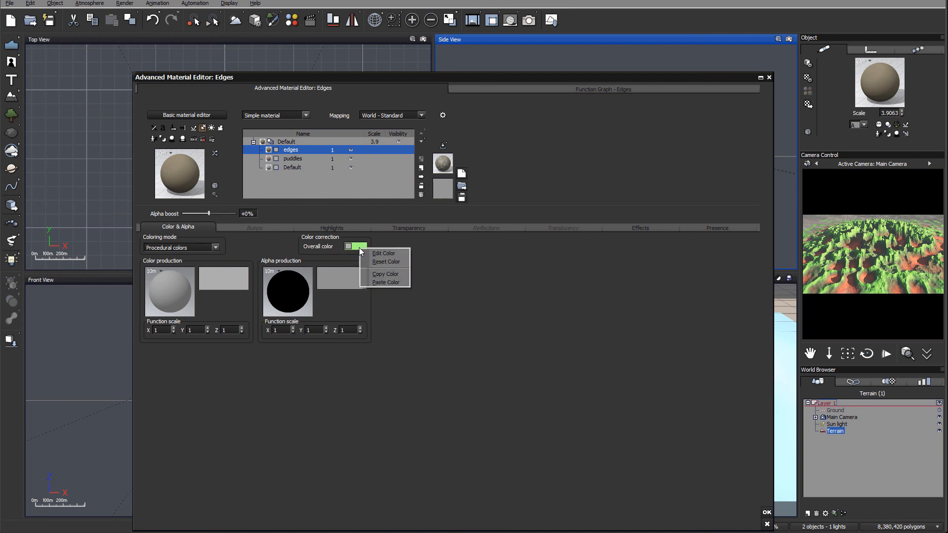
{"action": "left_click", "coordinate": [387, 262]}
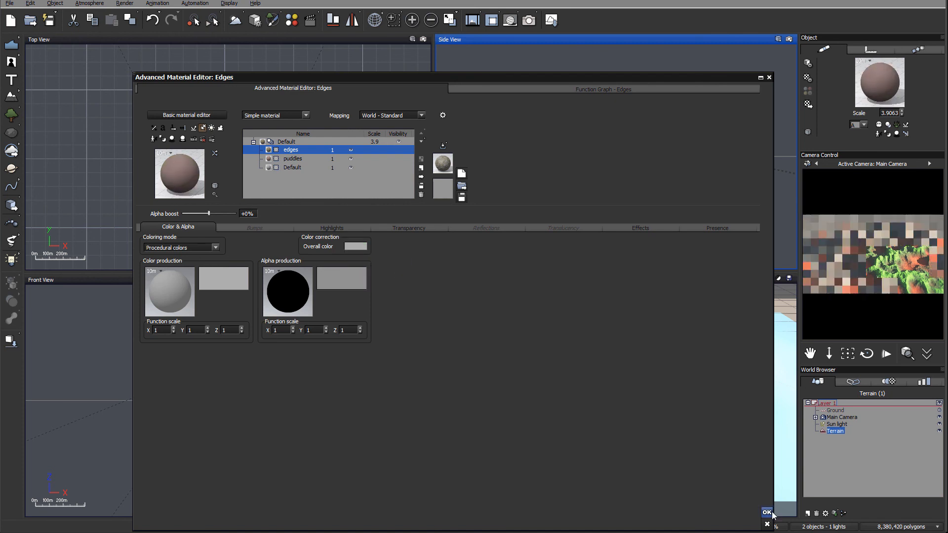
{"action": "right_click", "coordinate": [348, 244]}
{"action": "left_click", "coordinate": [362, 249]}
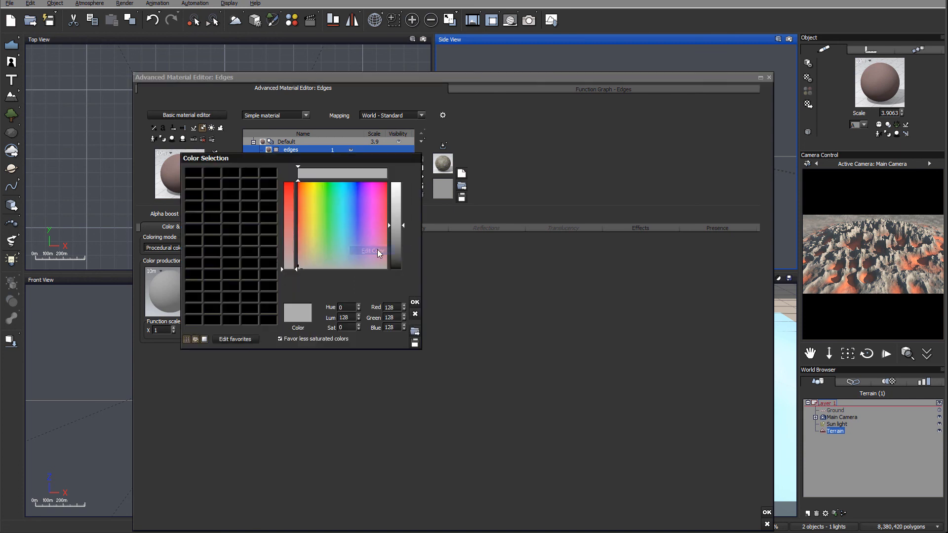
{"action": "left_click", "coordinate": [317, 255]}
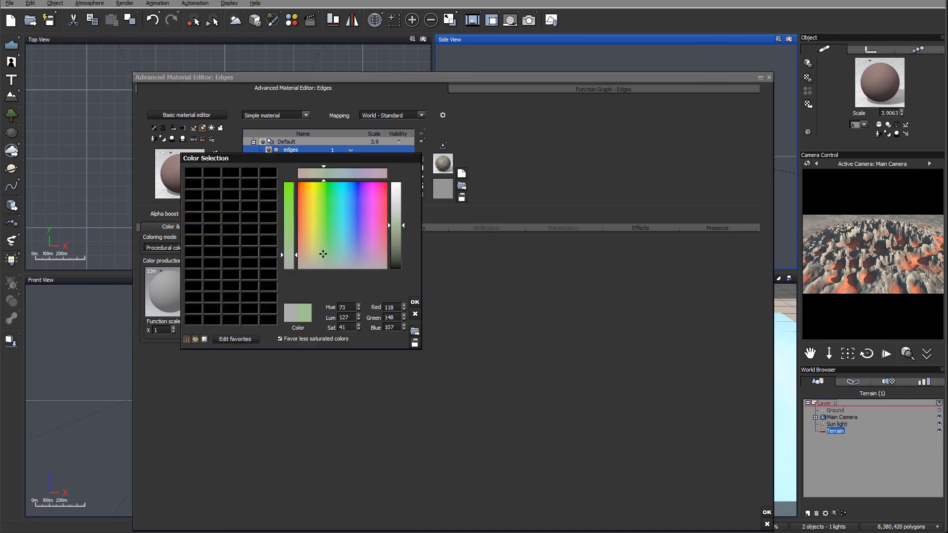
{"action": "left_click", "coordinate": [414, 302]}
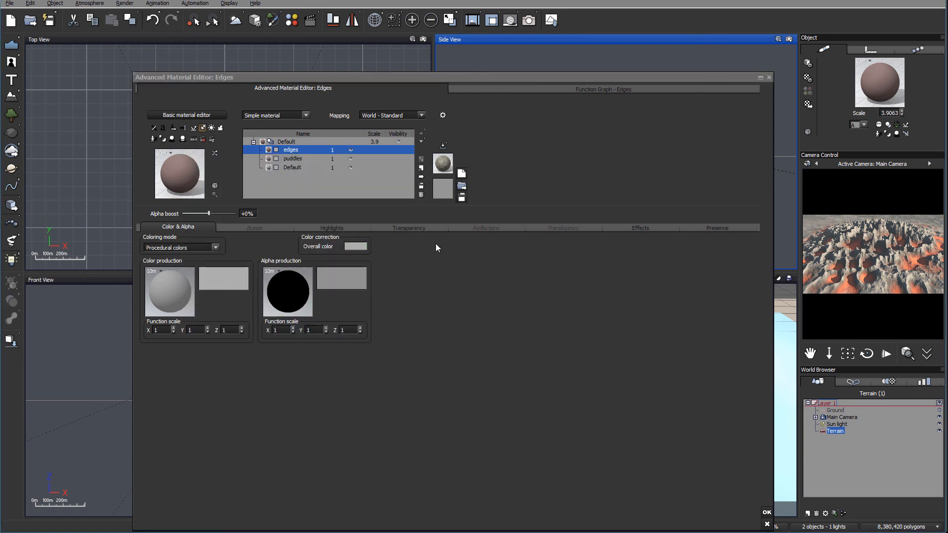
{"action": "left_click", "coordinate": [767, 512]}
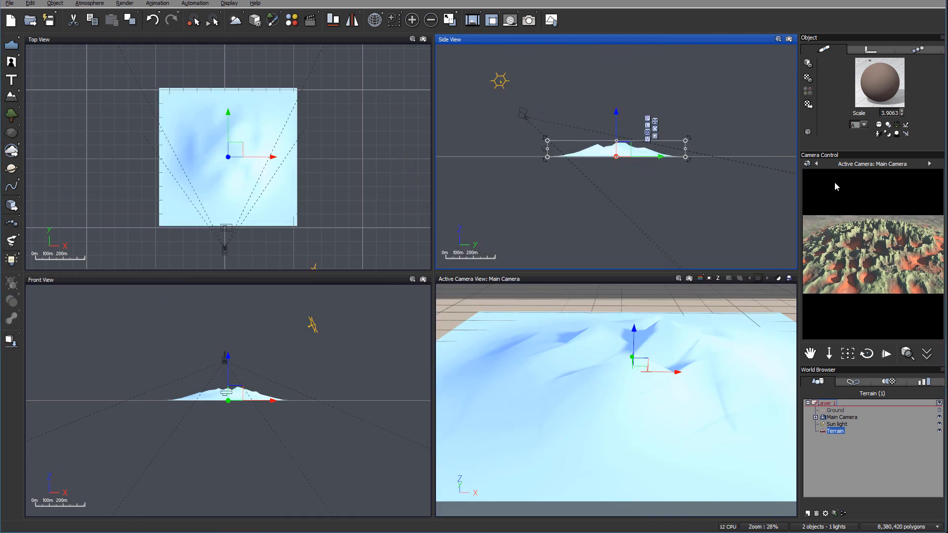
Step: Render the Main Camera view, dismiss the gamma correction notice, and accept the post render options as they are
{"action": "right_click", "coordinate": [840, 194]}
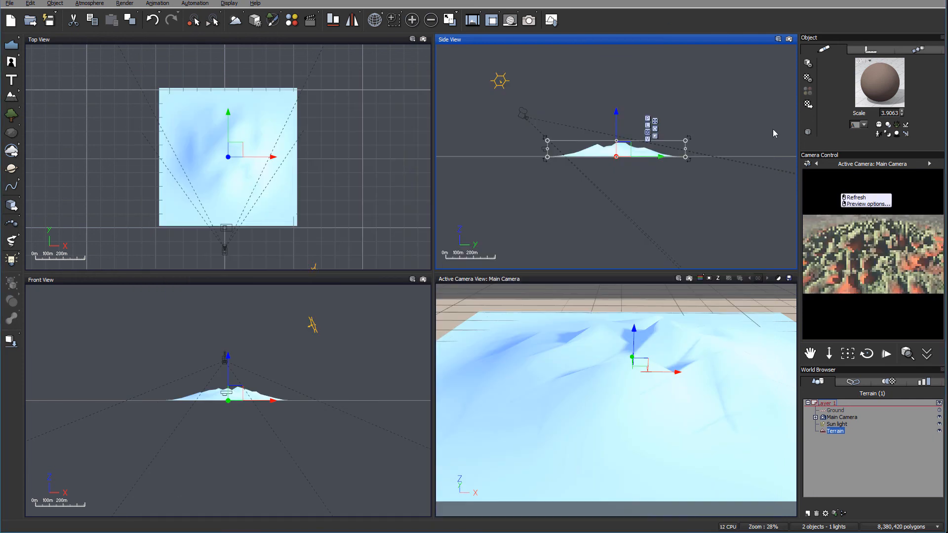
{"action": "left_click", "coordinate": [529, 20]}
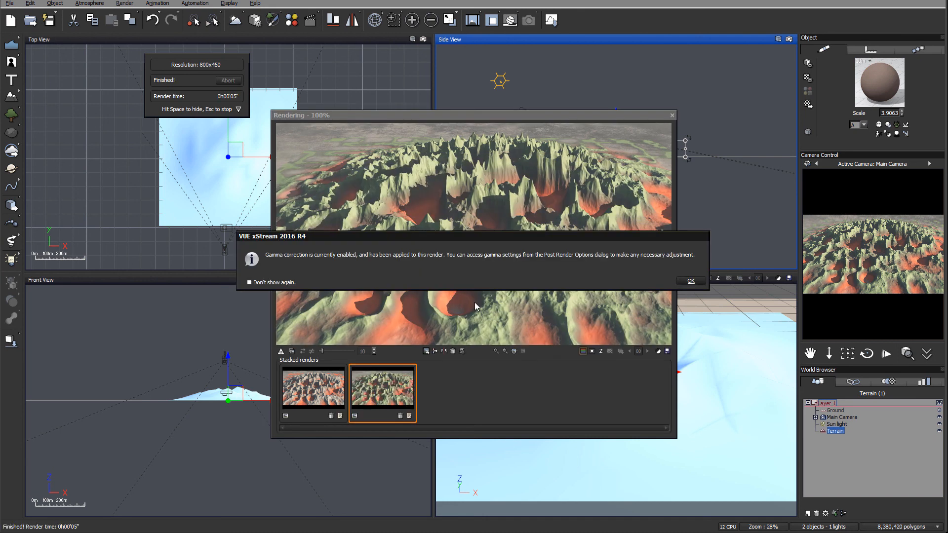
{"action": "left_click", "coordinate": [690, 281]}
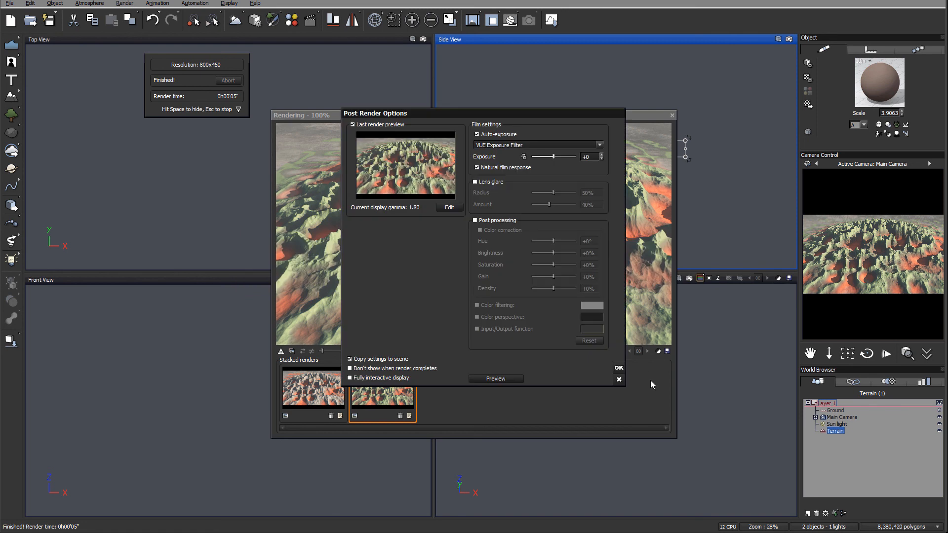
{"action": "left_click", "coordinate": [619, 368]}
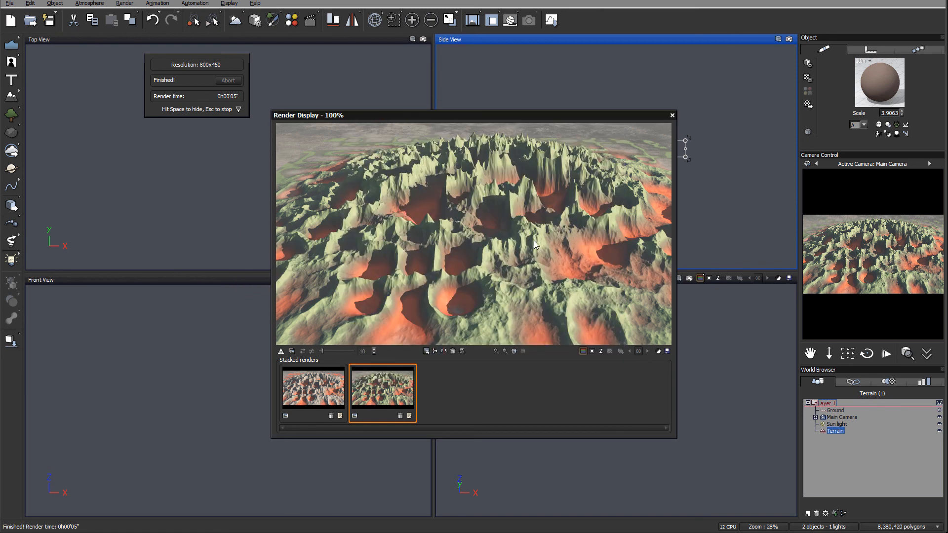